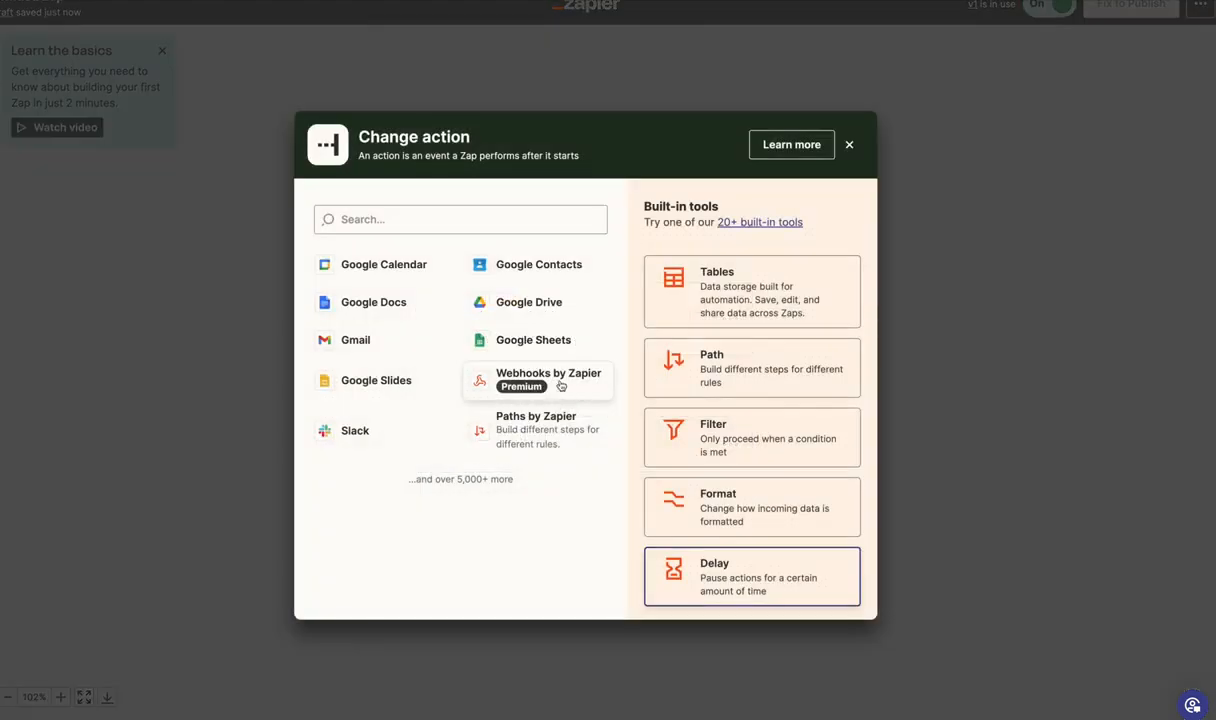
- Set the Zap's second step to Webhooks by Zapier with the Custom Request event and continue to its action settings
left_click(545, 384)
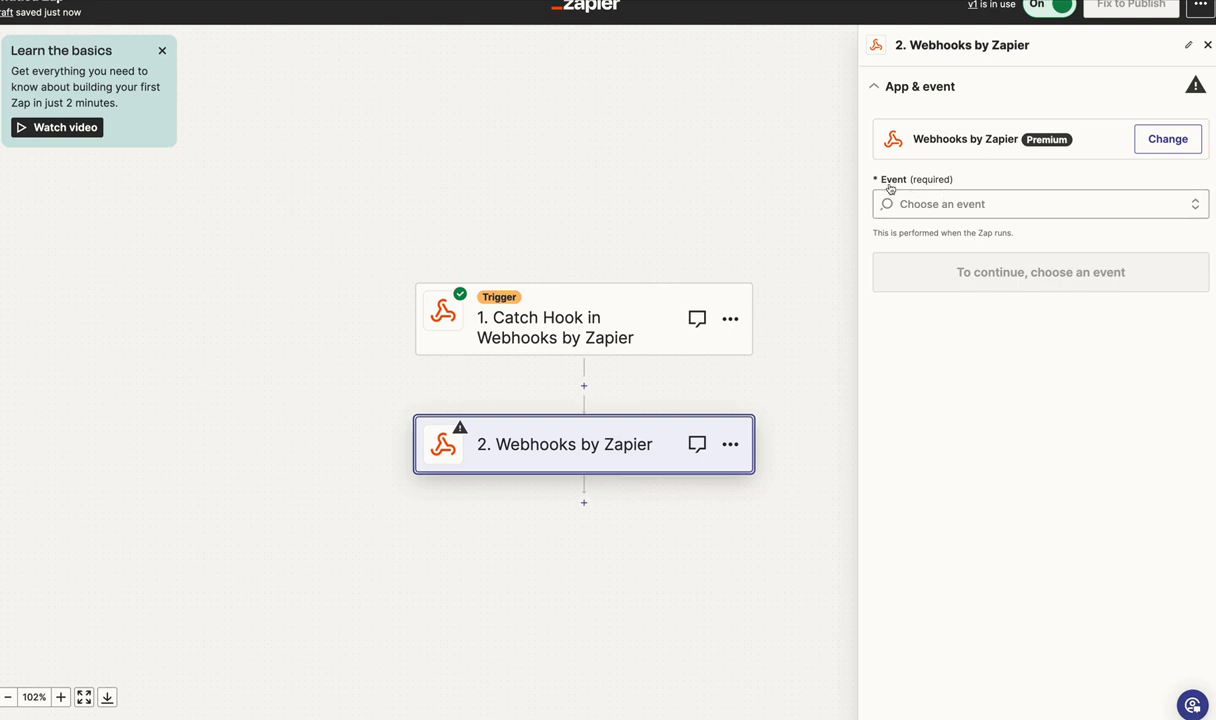
left_click(918, 203)
left_click(936, 261)
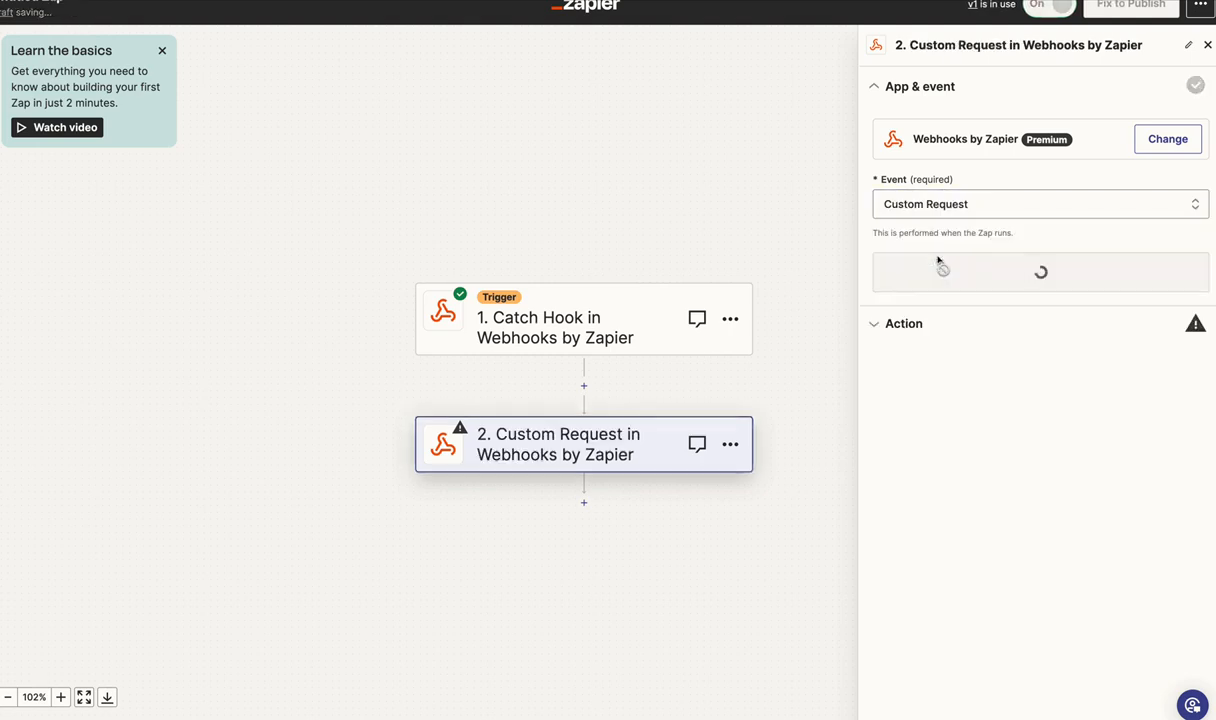
left_click(938, 268)
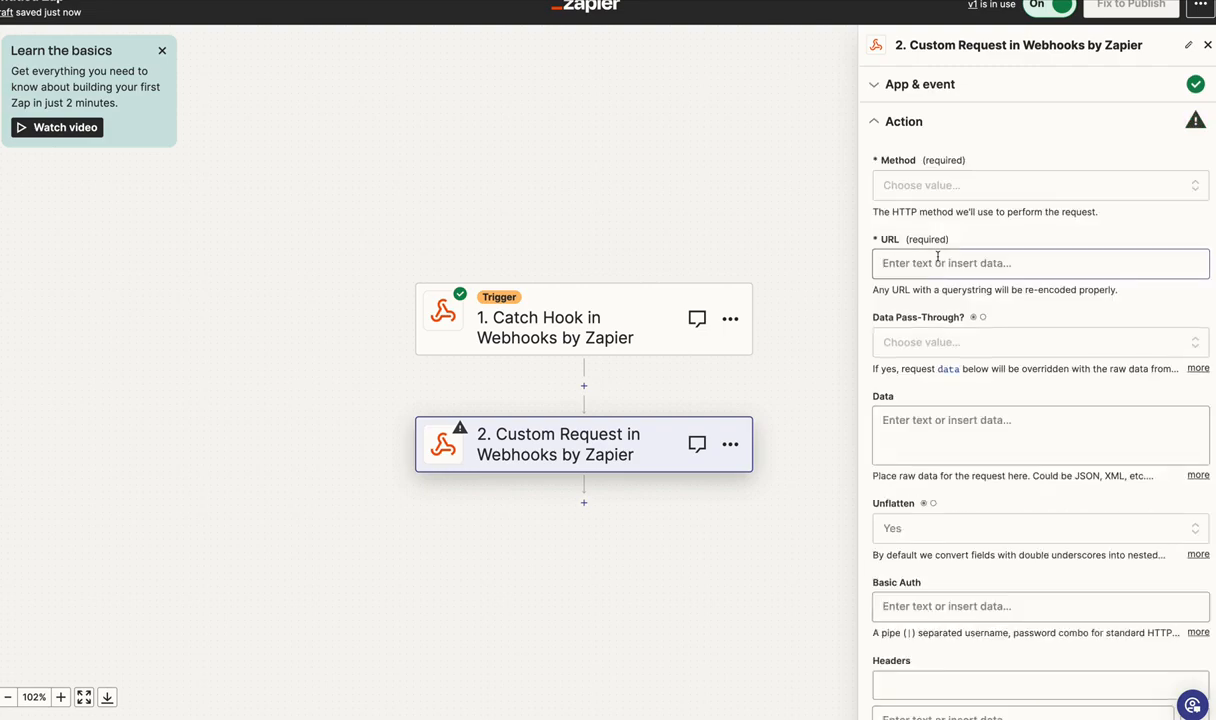
- Set the custom request's method to POST
left_click(909, 185)
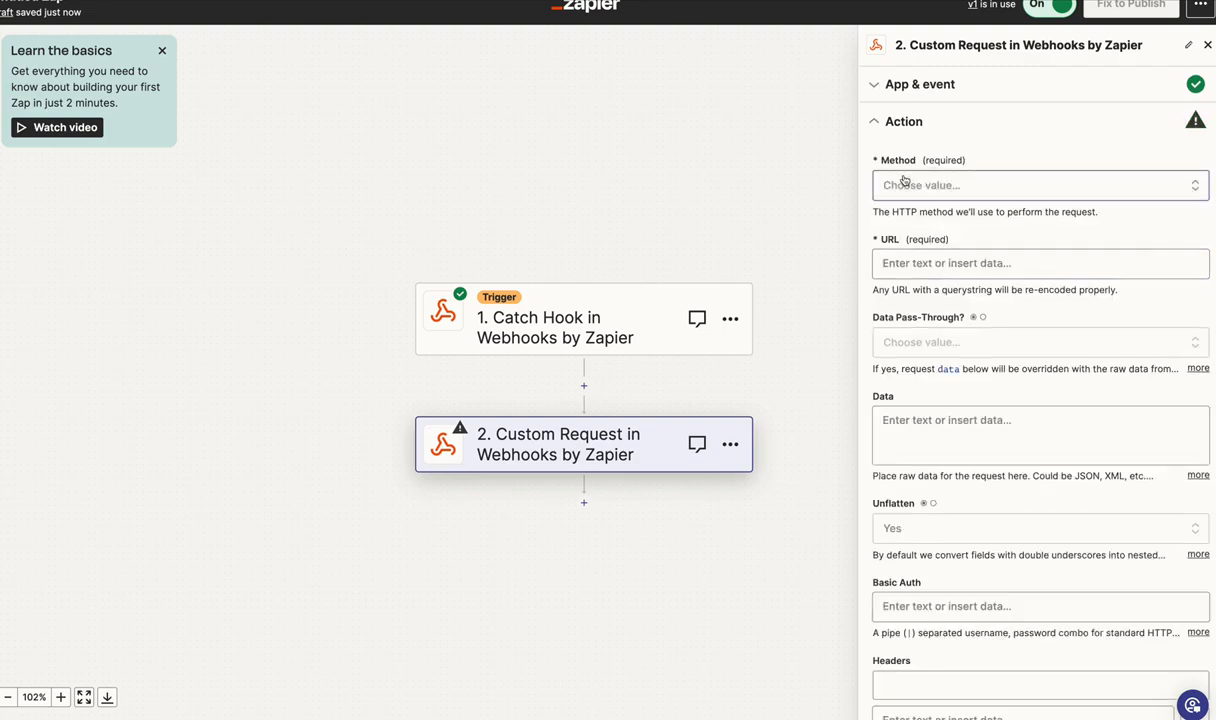
left_click(910, 420)
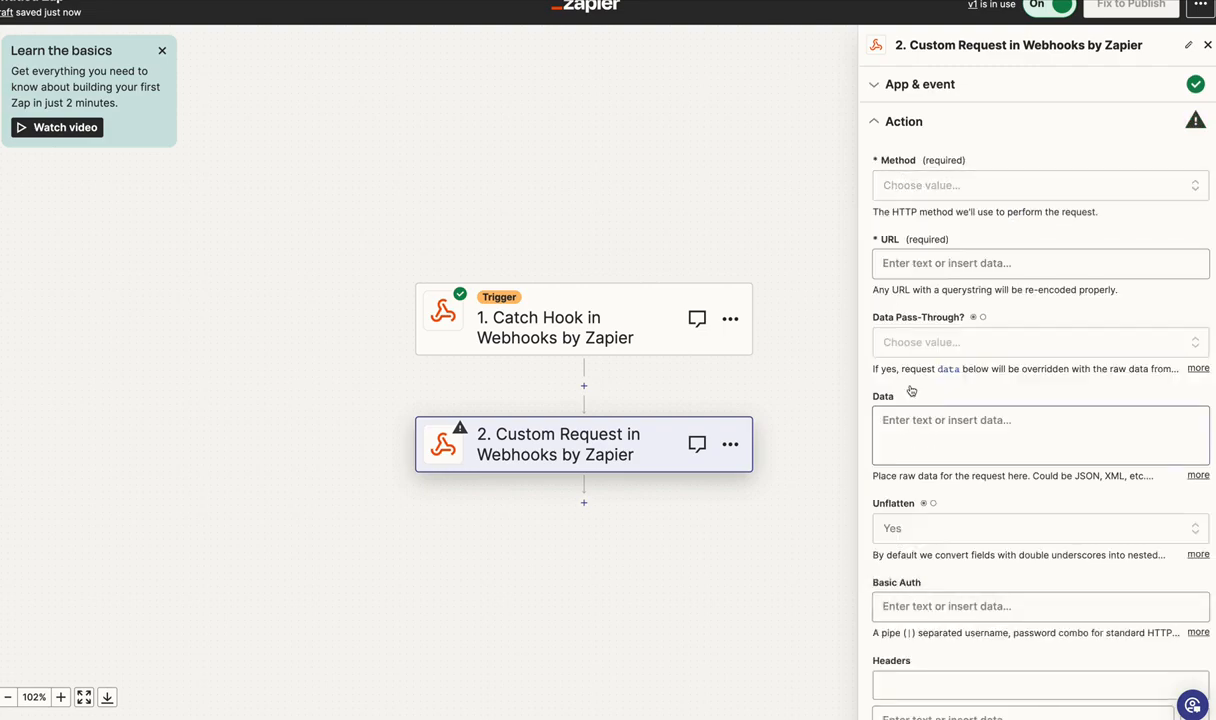
left_click(942, 185)
left_click(934, 421)
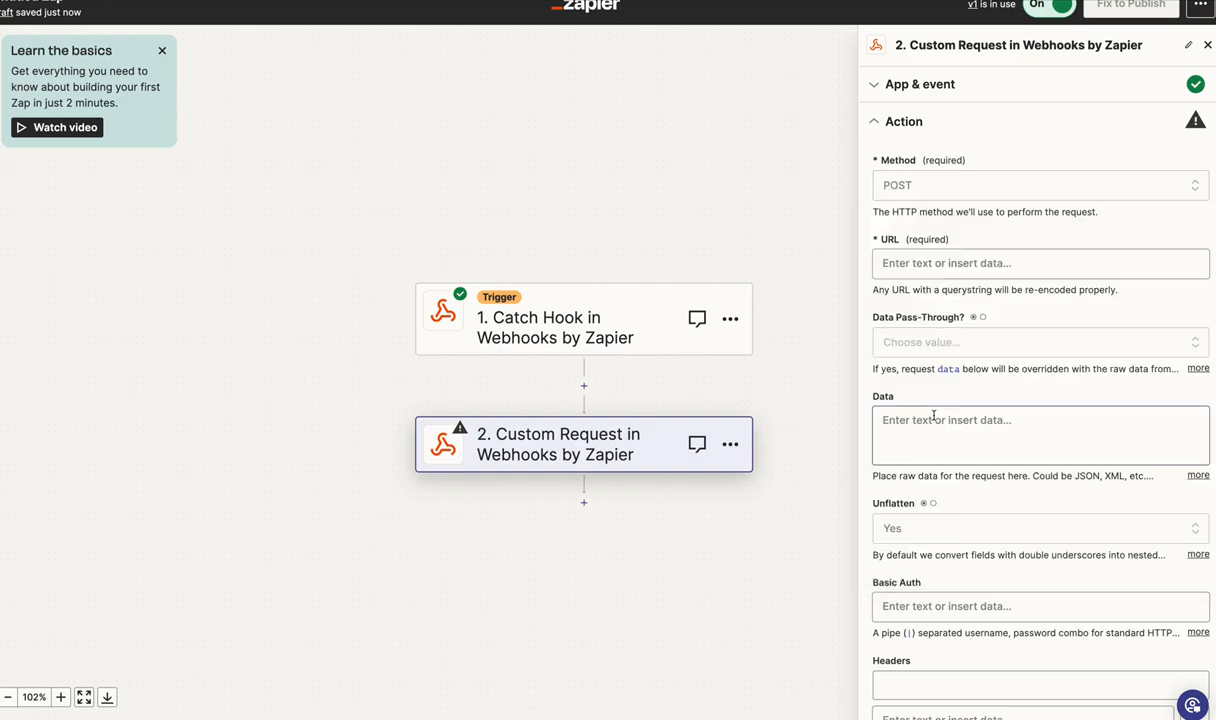
- Find Send Template Message in the WhatsApp Business API documentation and copy its endpoint {{Domain}}/v1/messages
left_click(926, 263)
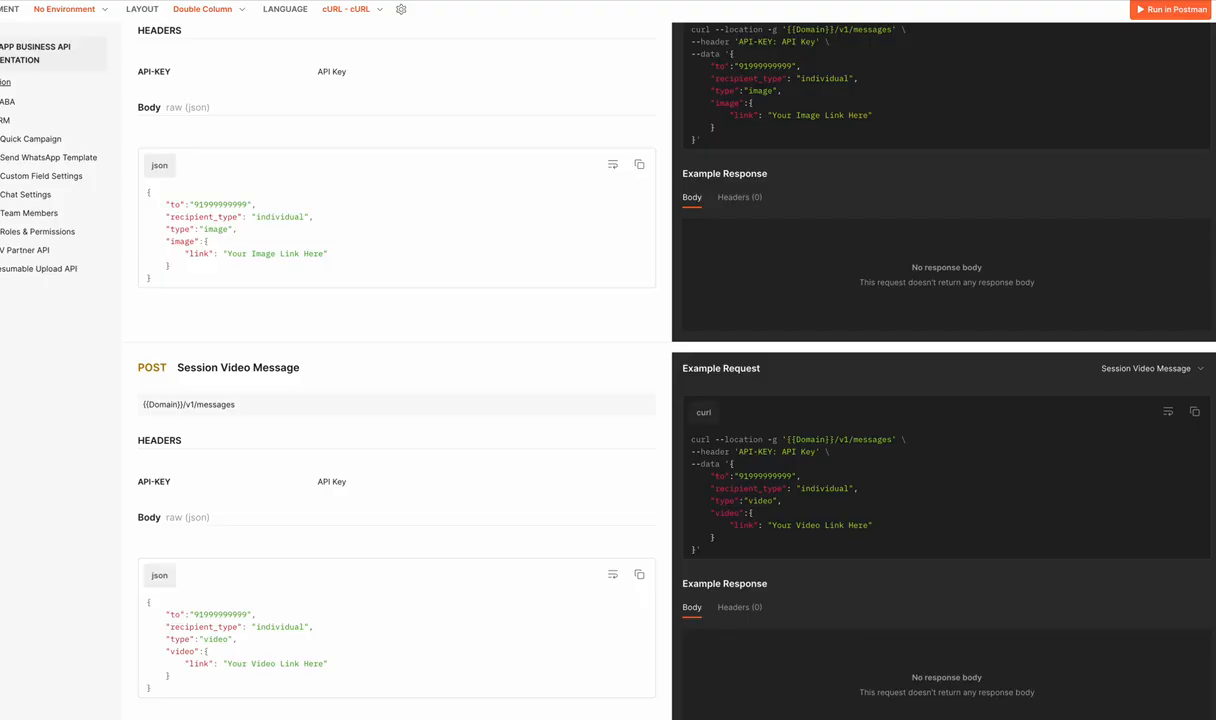
left_click_drag(240, 405, 143, 408)
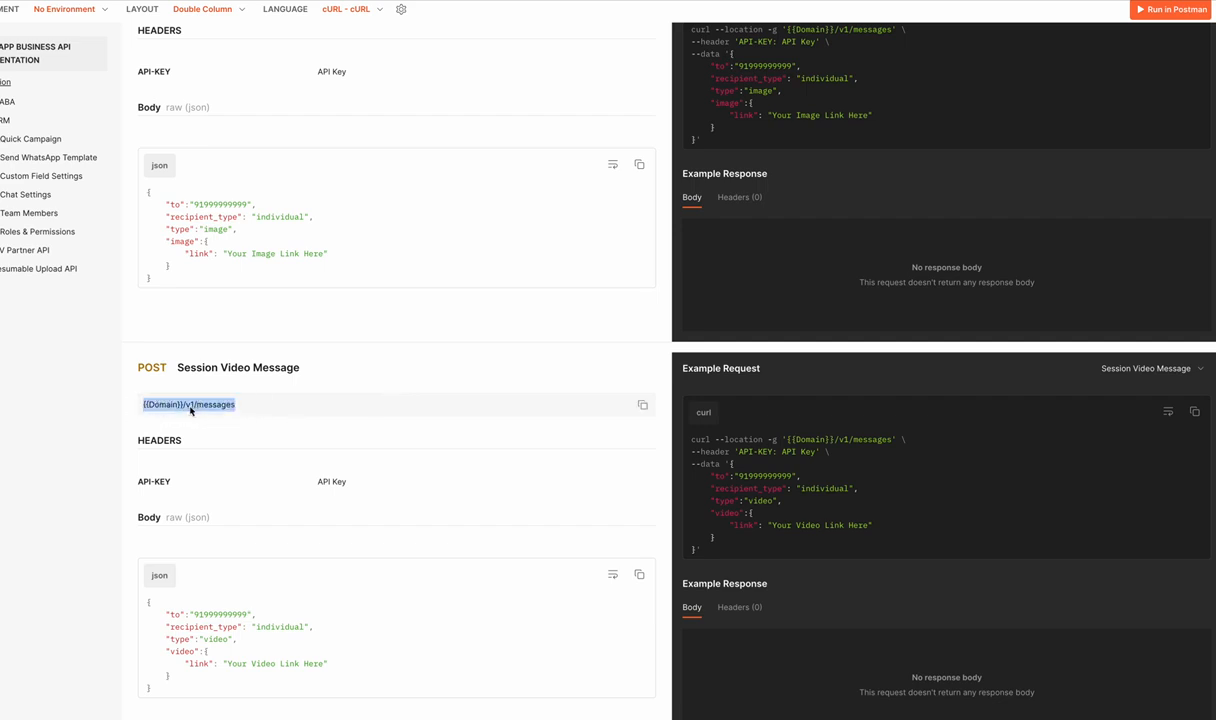
scroll(240, 280, "up", 2)
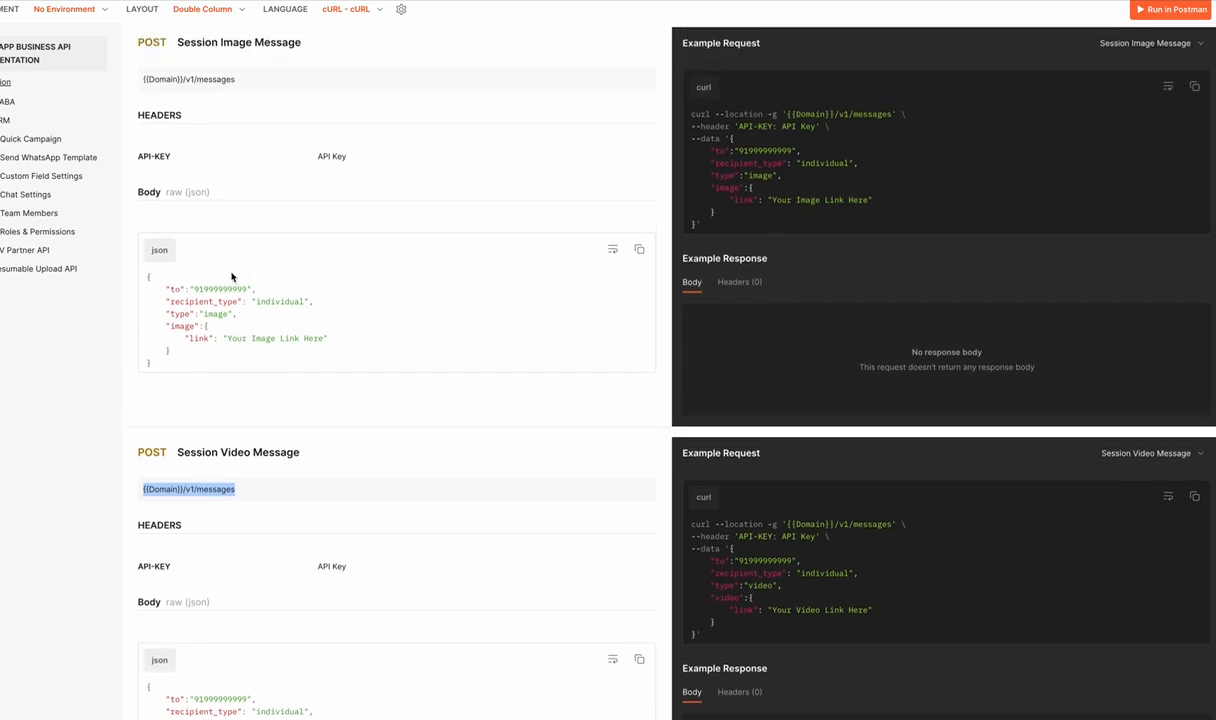
left_click(8, 101)
left_click(28, 140)
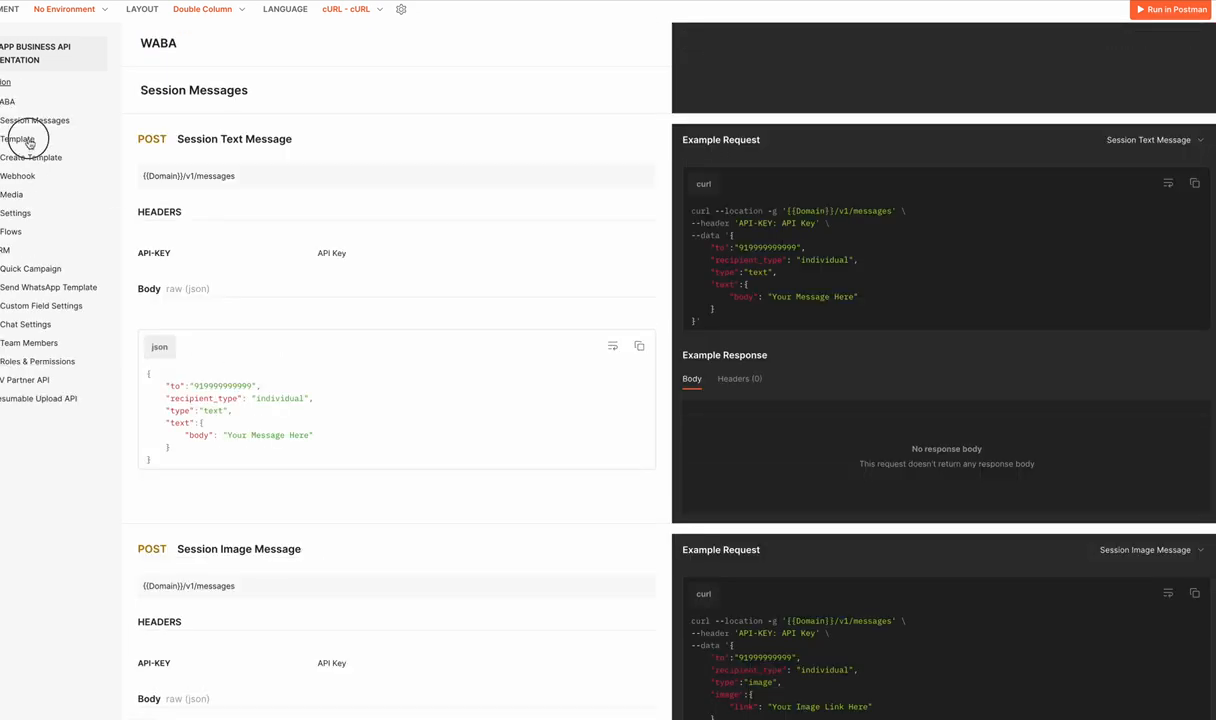
left_click(40, 157)
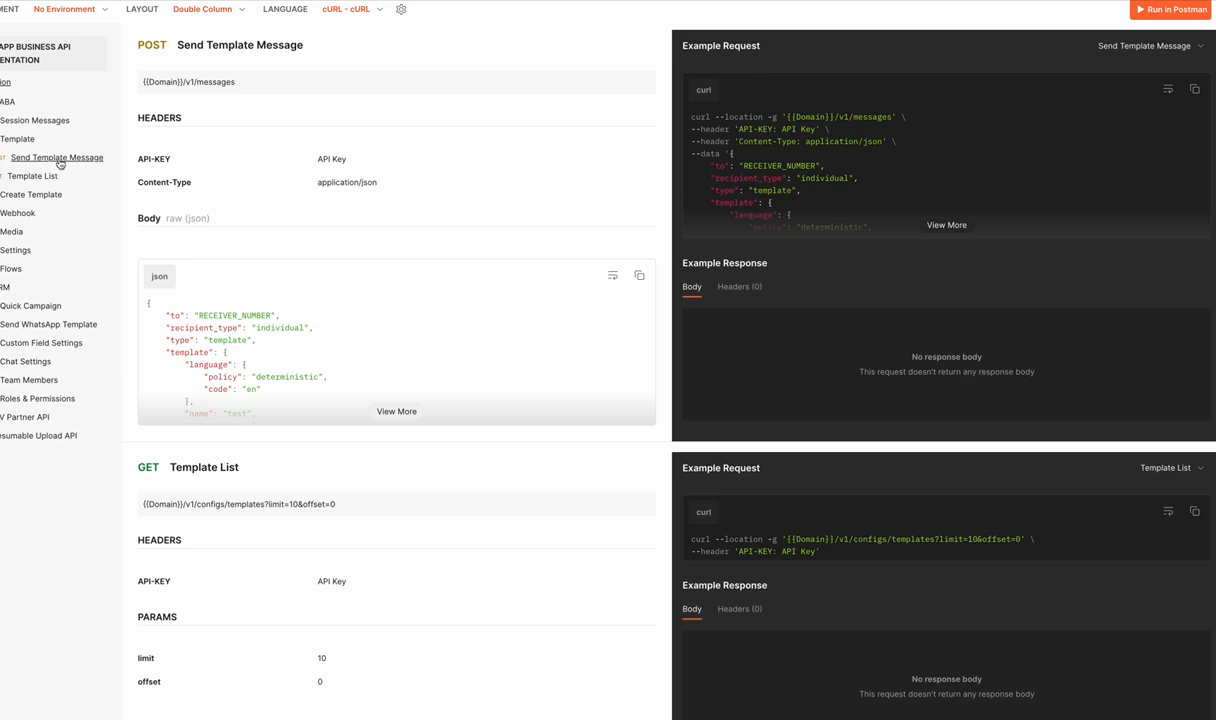
scroll(260, 119, "up", 1)
left_click_drag(178, 76, 312, 80)
triple_click(263, 113)
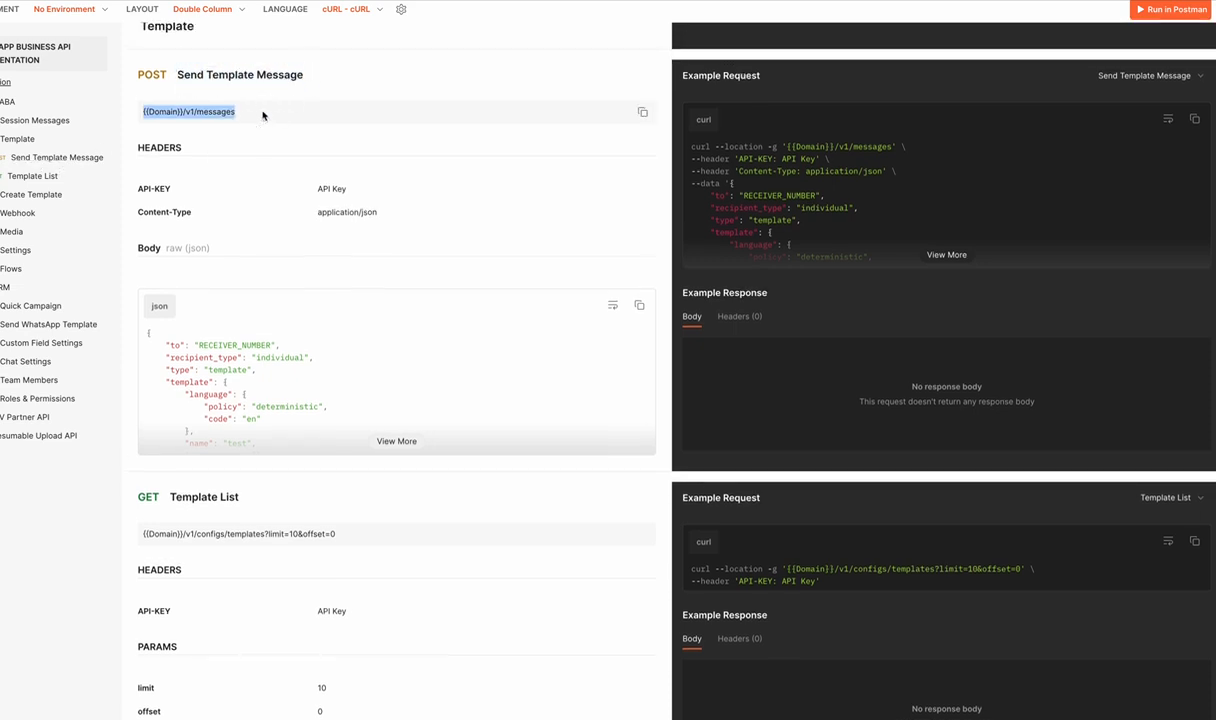
left_click(642, 111)
left_click(642, 111)
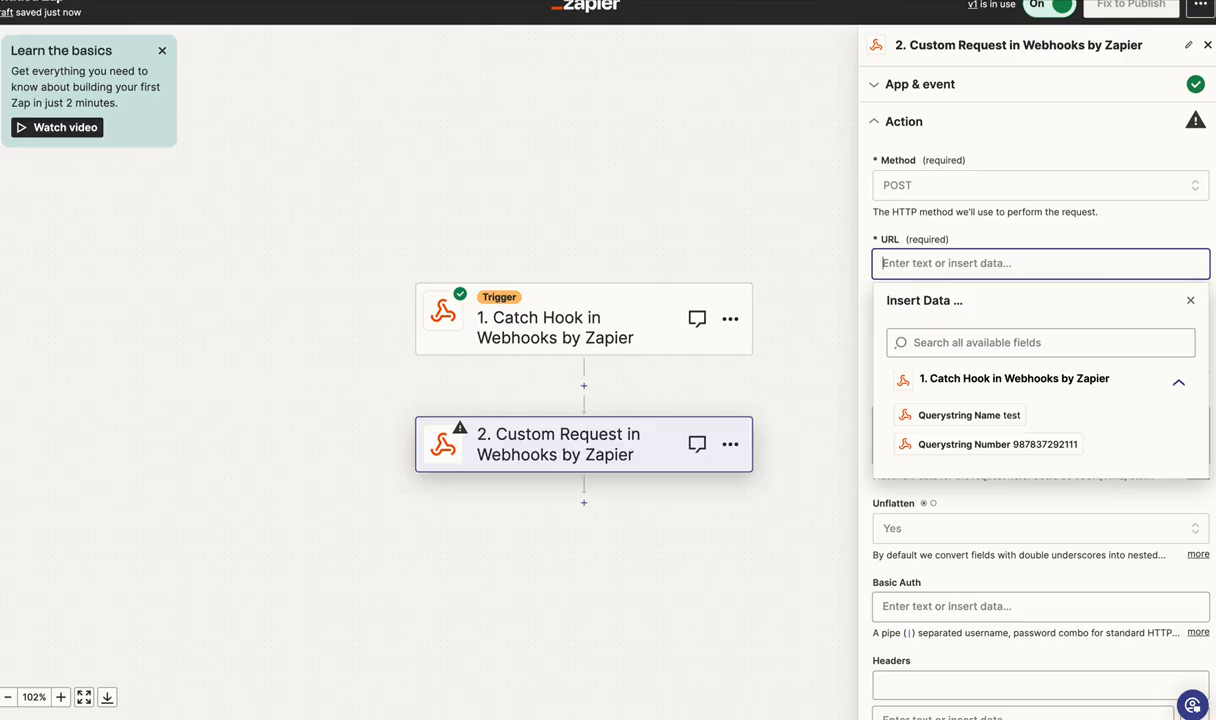
- Enter the copied endpoint as the request URL, replacing its Domain placeholder with the On-Premises API URL from the Ticketz WABA account
key("ctrl+v")
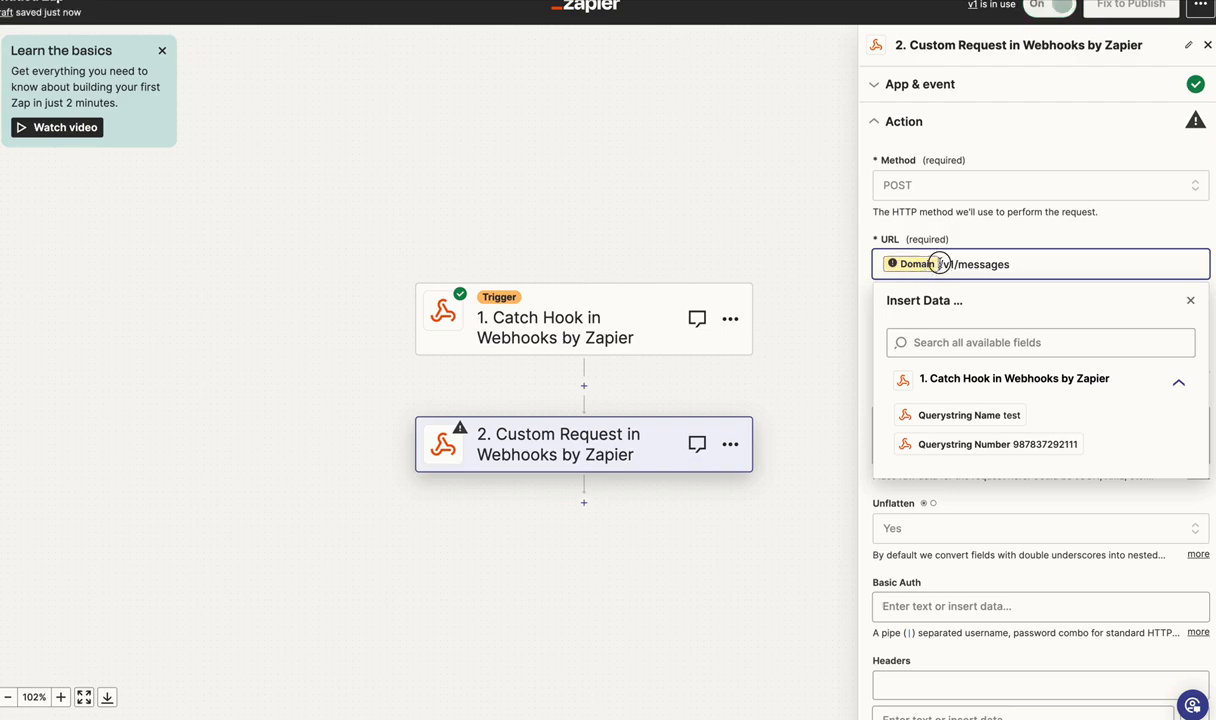
key("BackSpace")
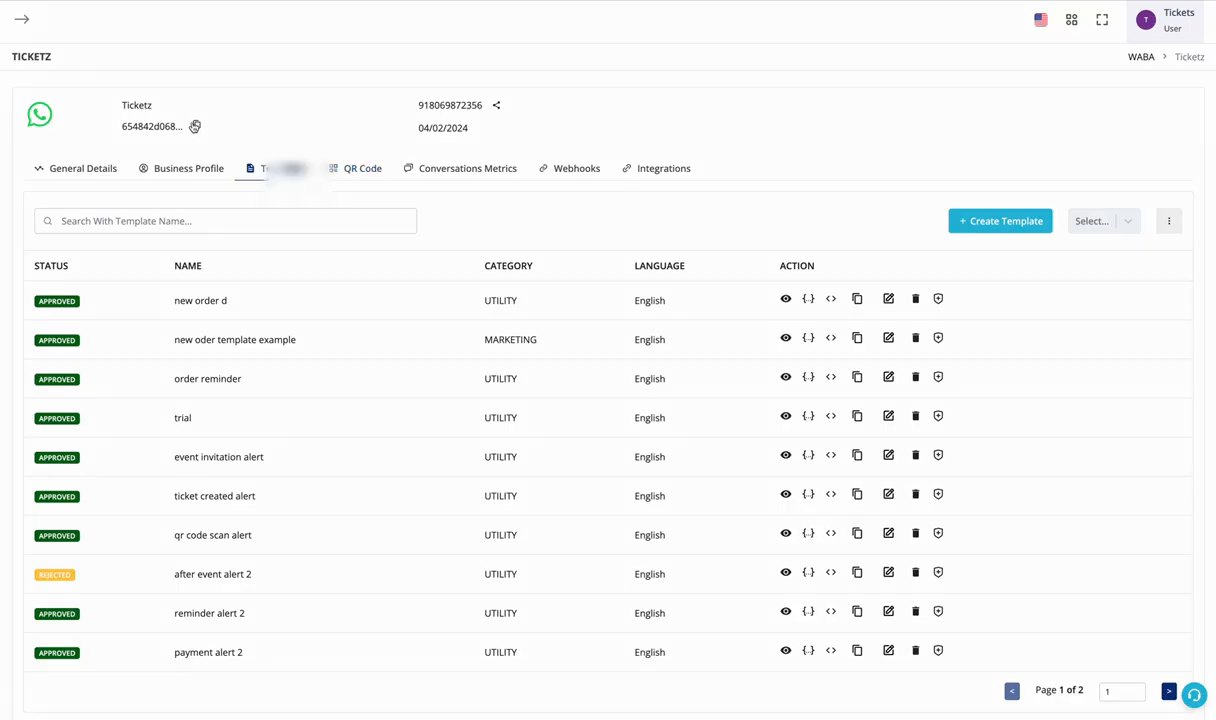
left_click(197, 128)
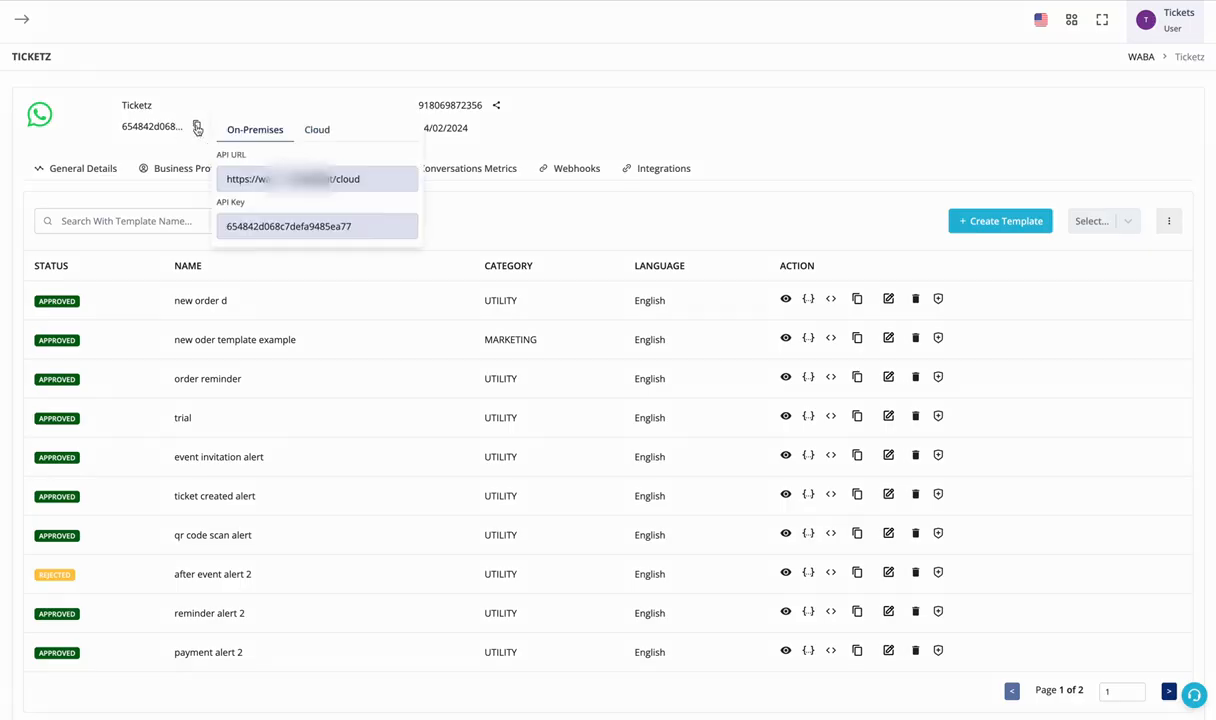
triple_click(258, 172)
left_click(168, 128)
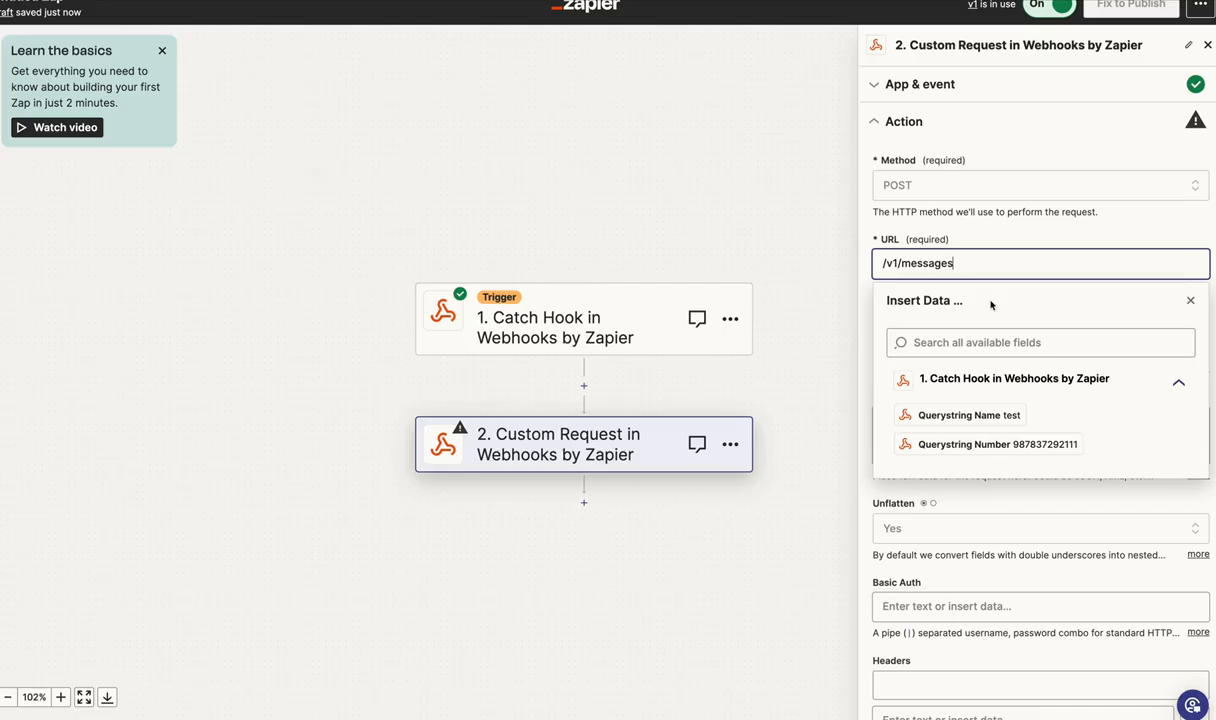
key("ctrl+v")
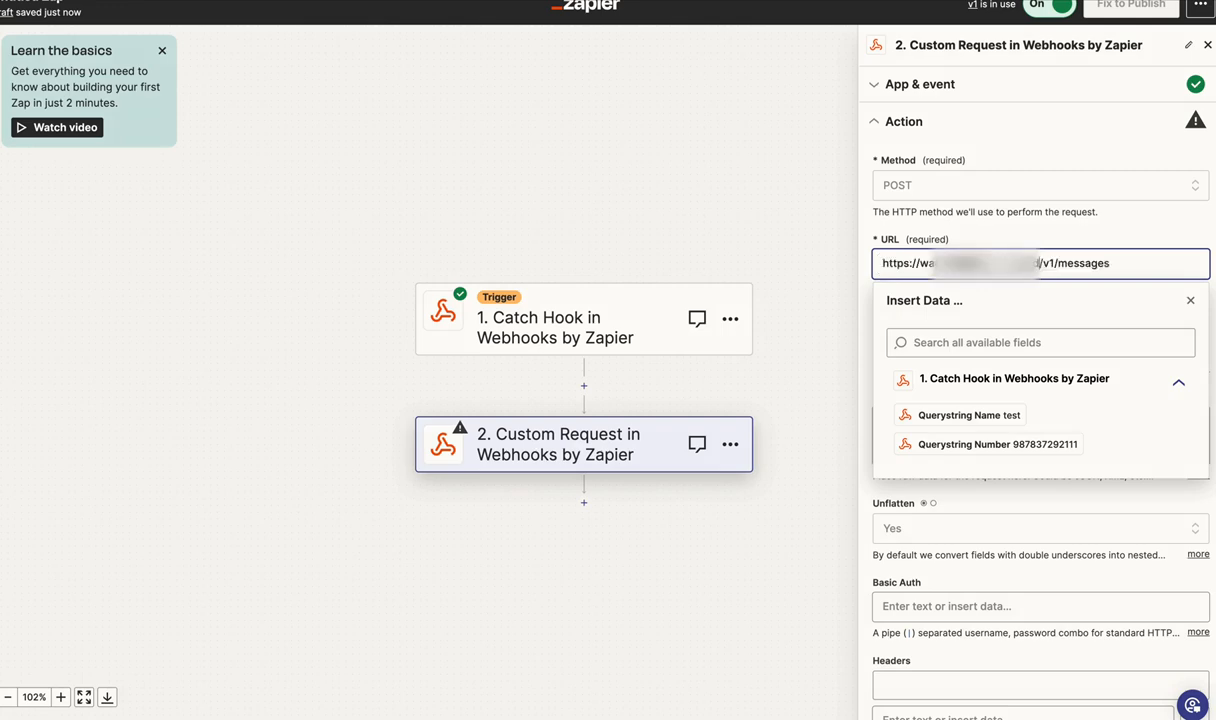
left_click(966, 233)
- Set the custom request's Data Pass-Through option to False
scroll(966, 233, "down", 3)
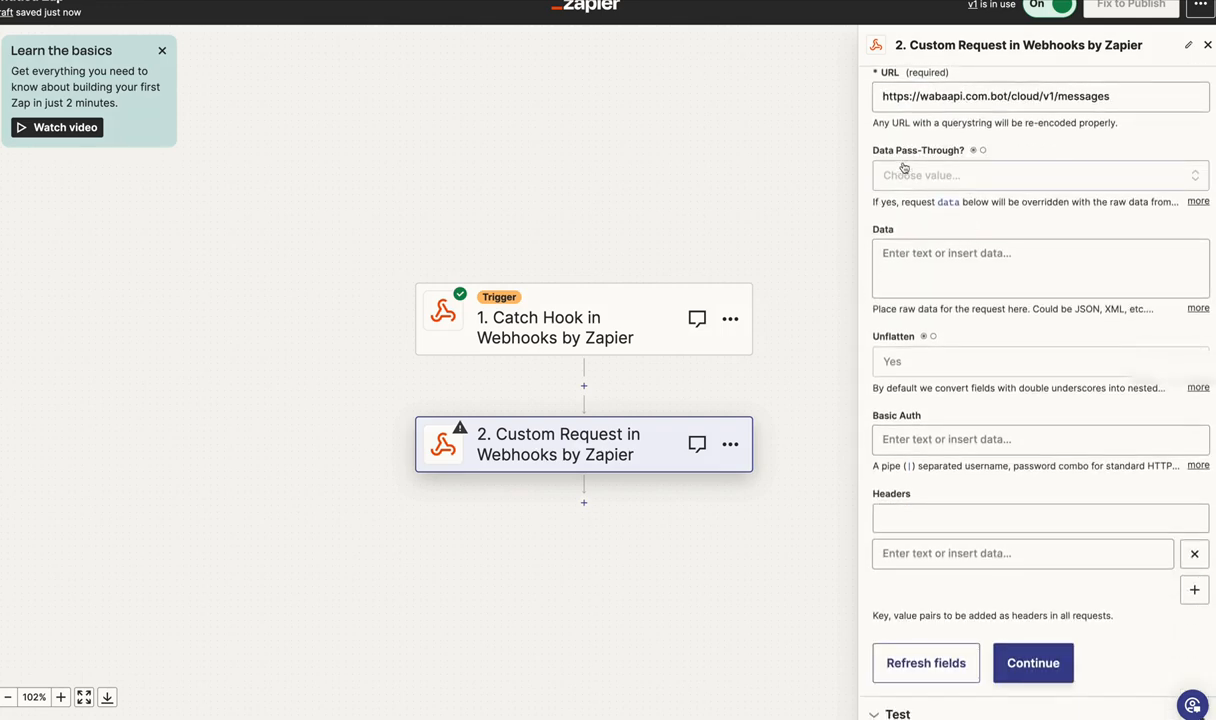
left_click(990, 165)
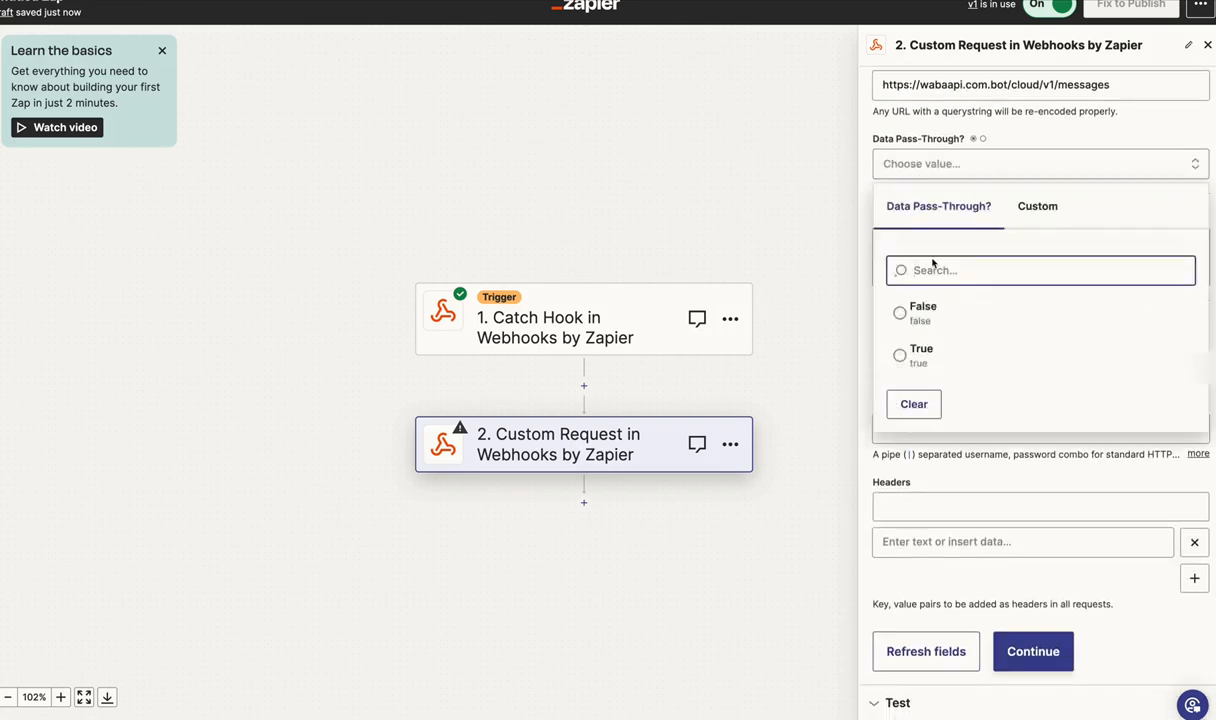
left_click(912, 314)
- Preview the trial template in the Ticketz template list, copy its JSON and paste it into the custom request's Data field
left_click(917, 265)
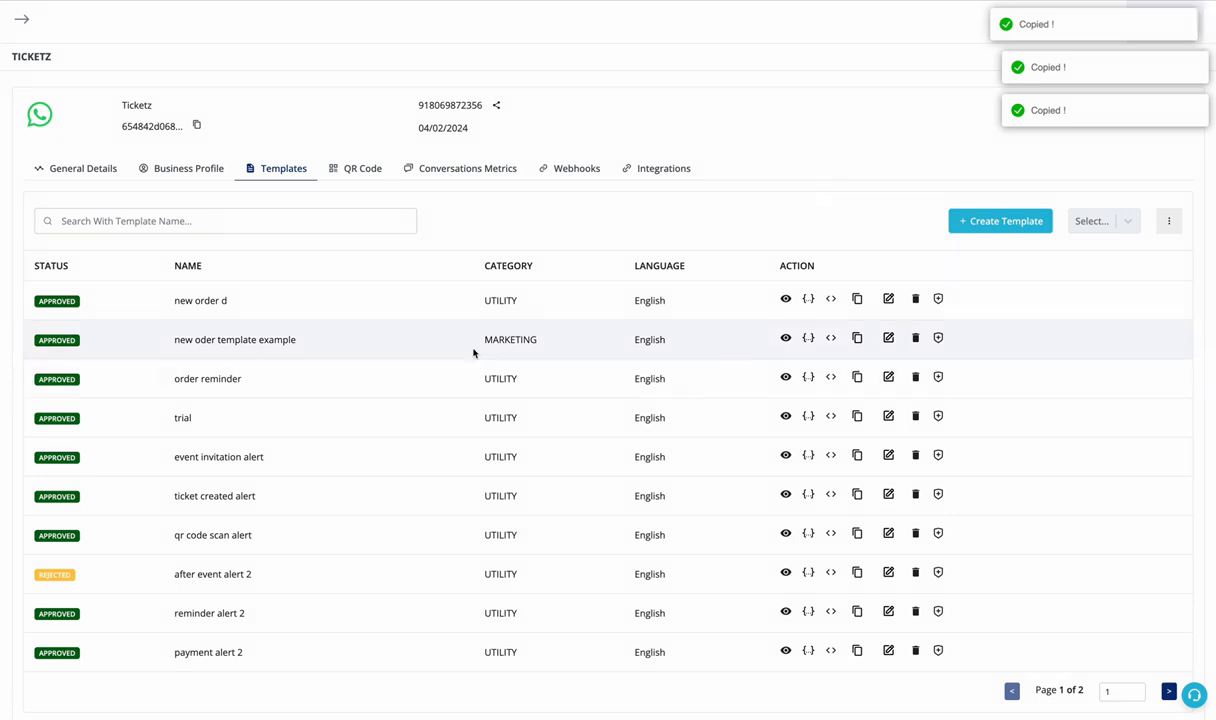
left_click(784, 418)
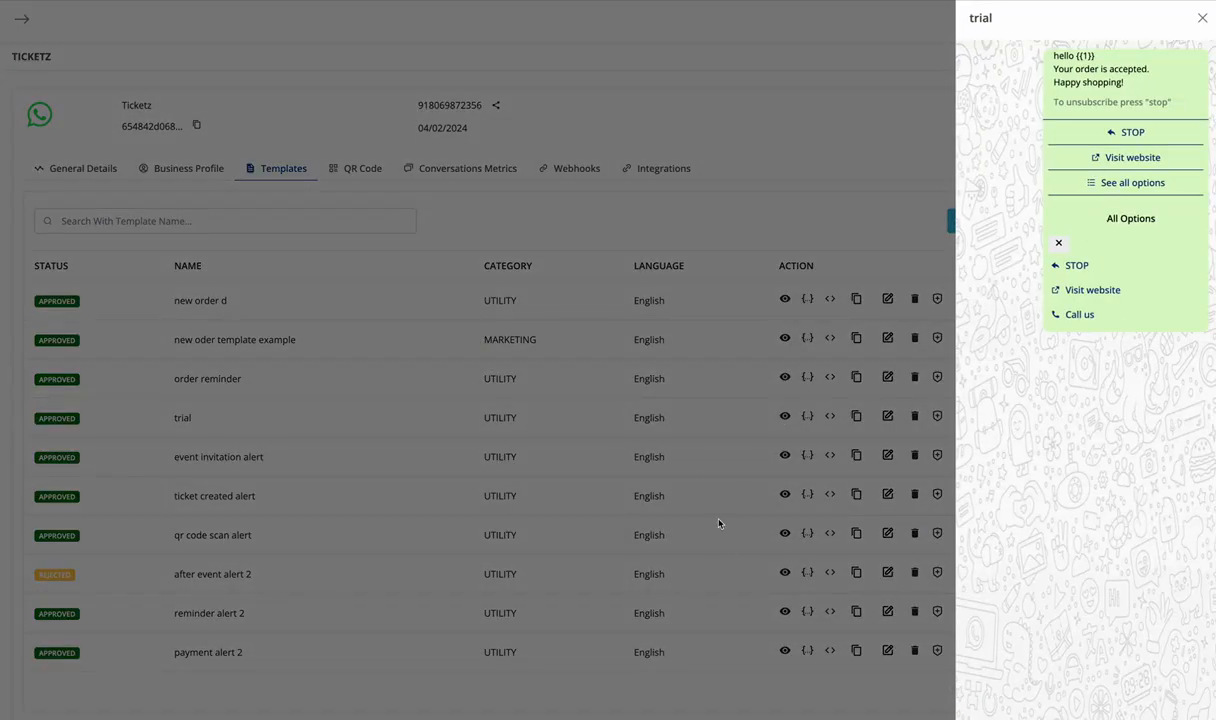
left_click(722, 474)
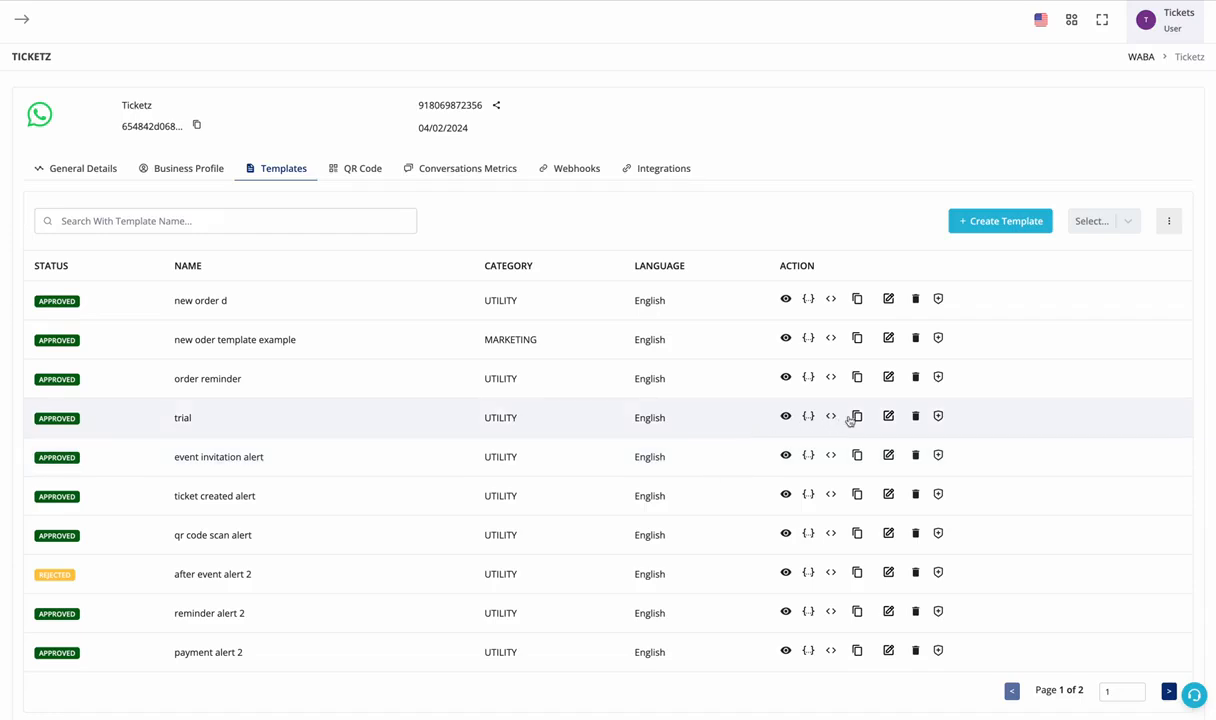
left_click(808, 417)
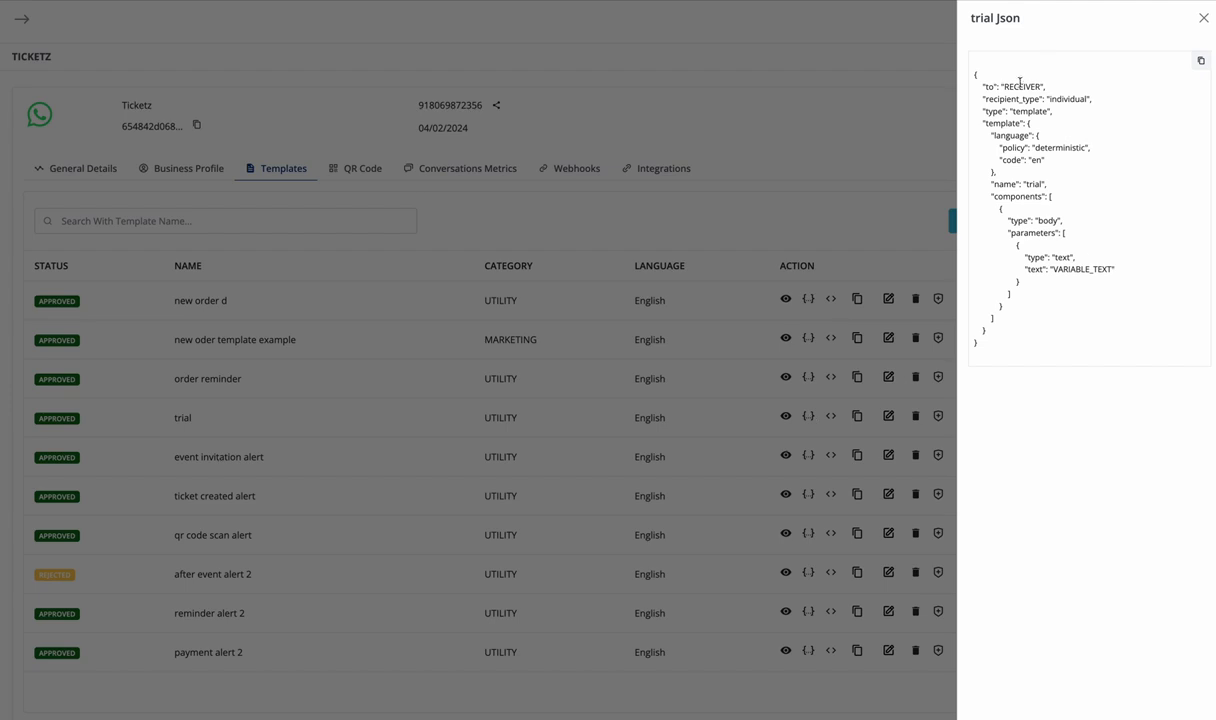
left_click(1203, 63)
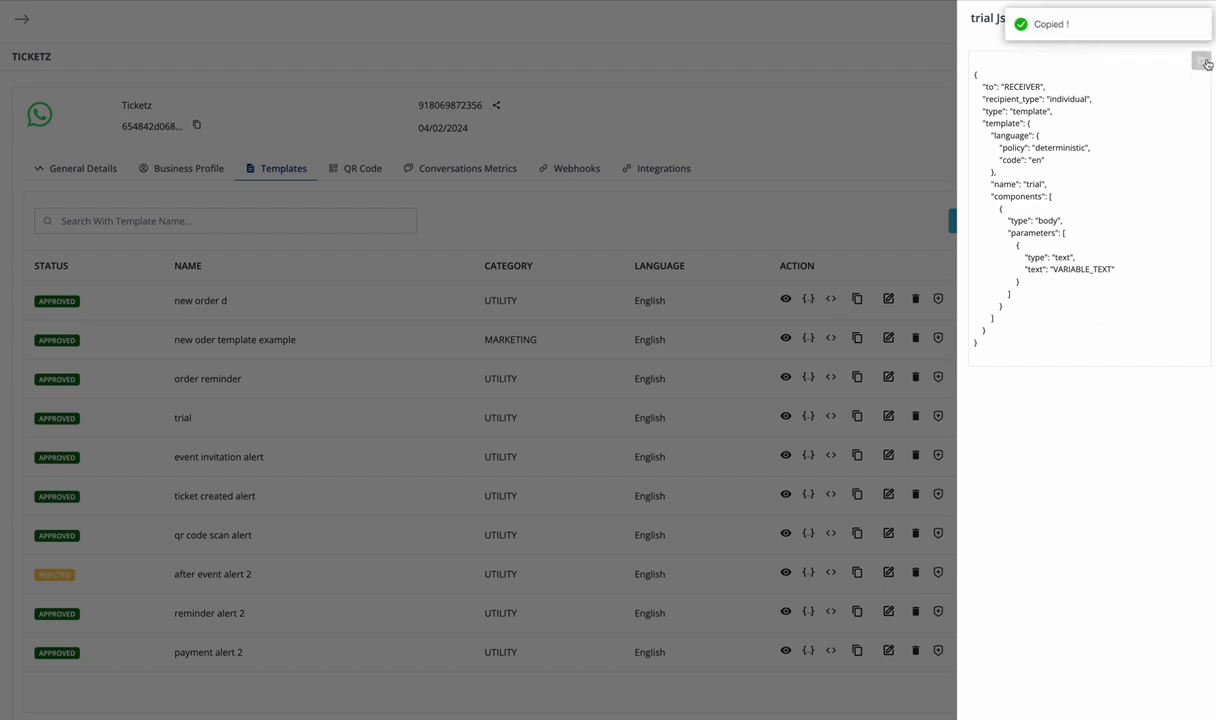
key("ctrl+Tab")
left_click(942, 262)
key("ctrl+v")
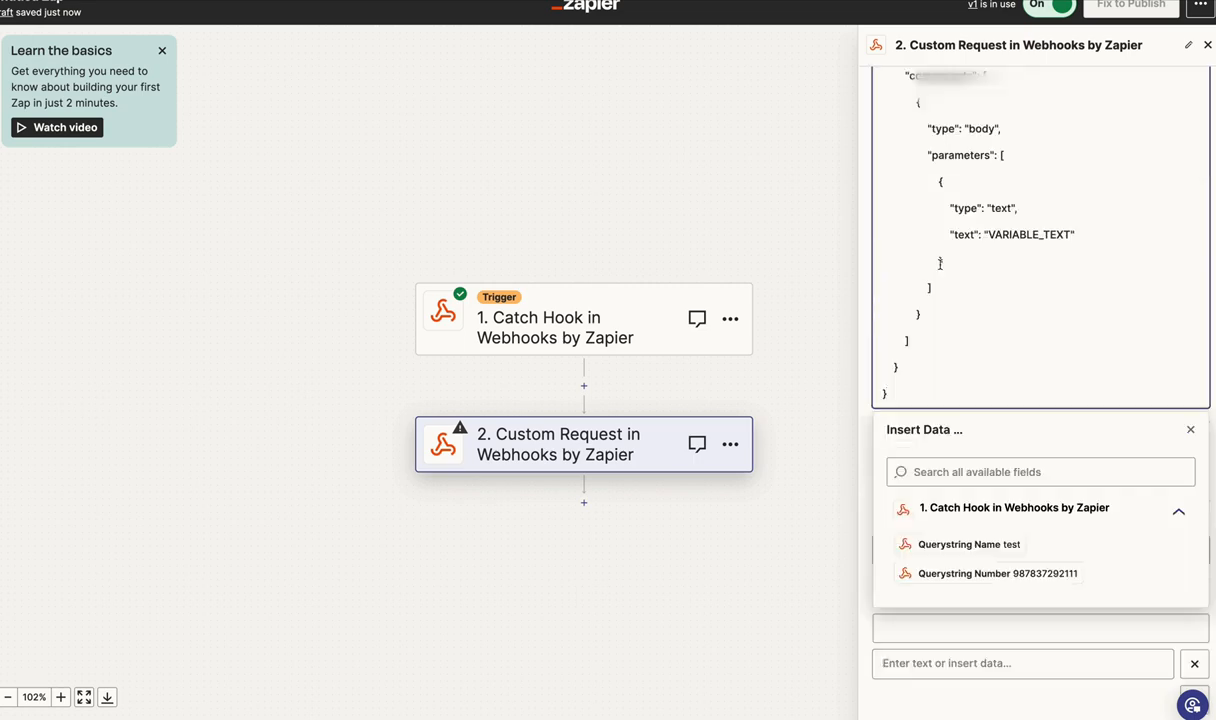
- Replace the RECEIVER placeholder in the JSON's "to" value with the Querystring Number field from the Catch Hook trigger
scroll(940, 263, "up", 5)
left_click(946, 178)
double_click(946, 178)
key("BackSpace")
left_click(924, 174)
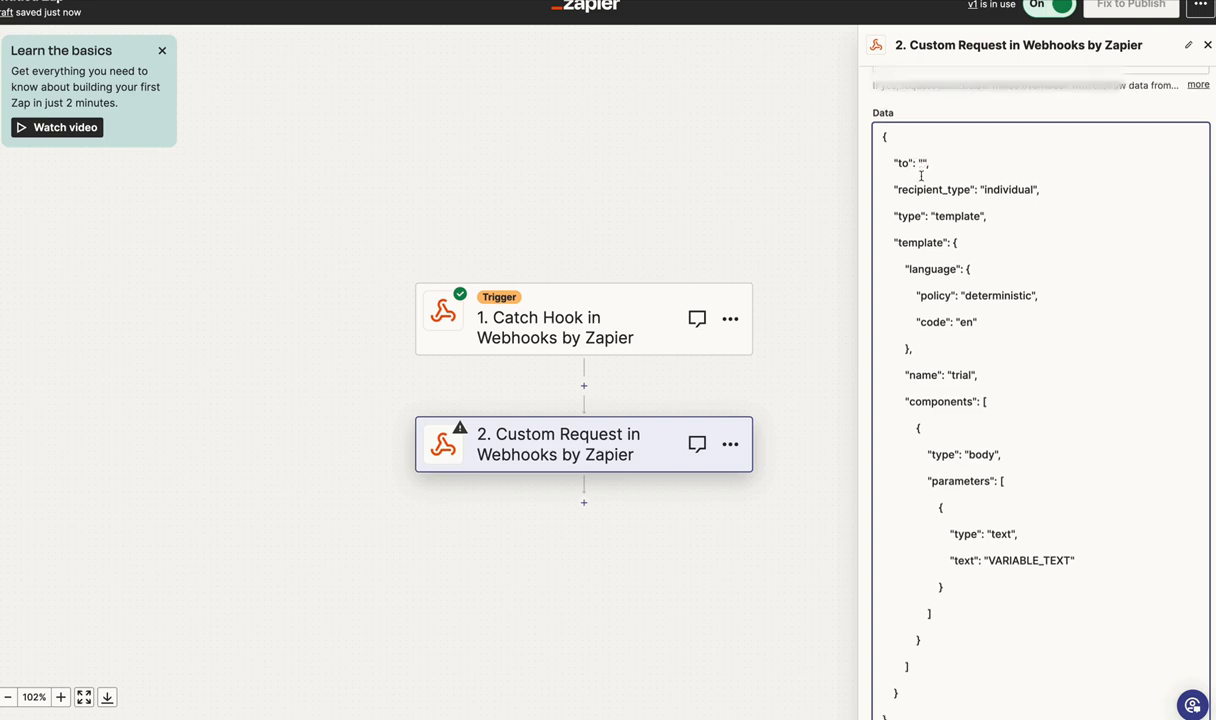
scroll(921, 176, "up", 5)
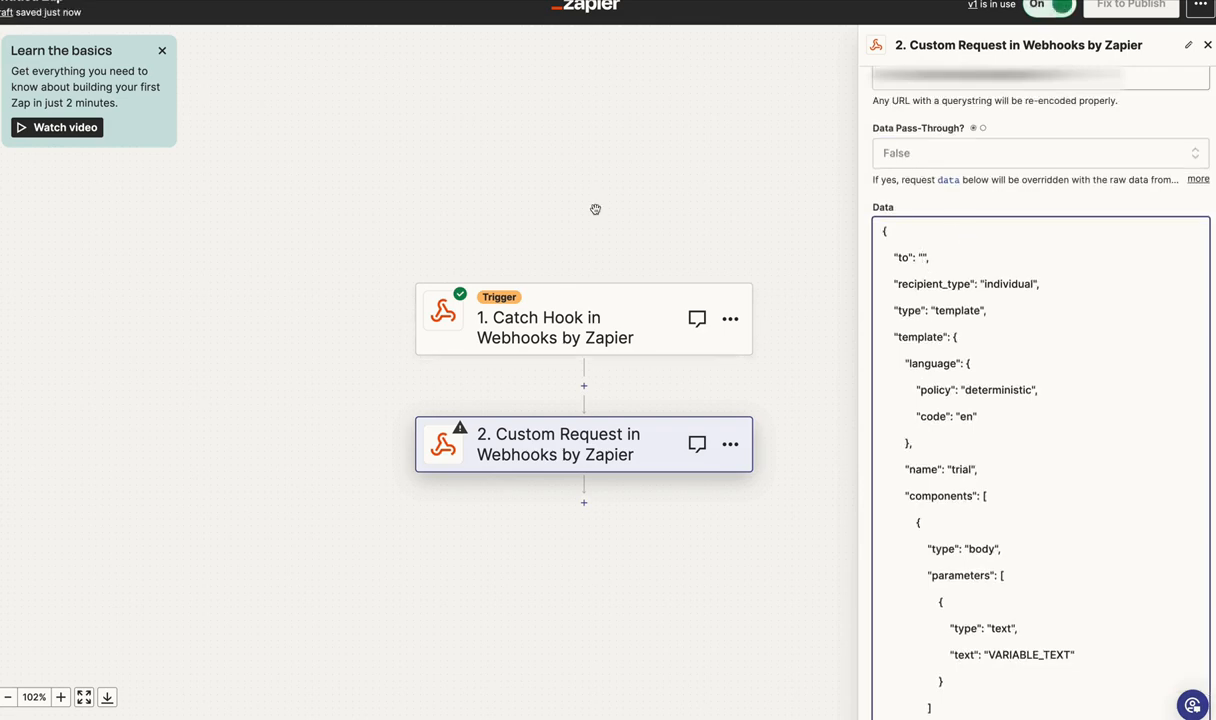
scroll(963, 522, "down", 5)
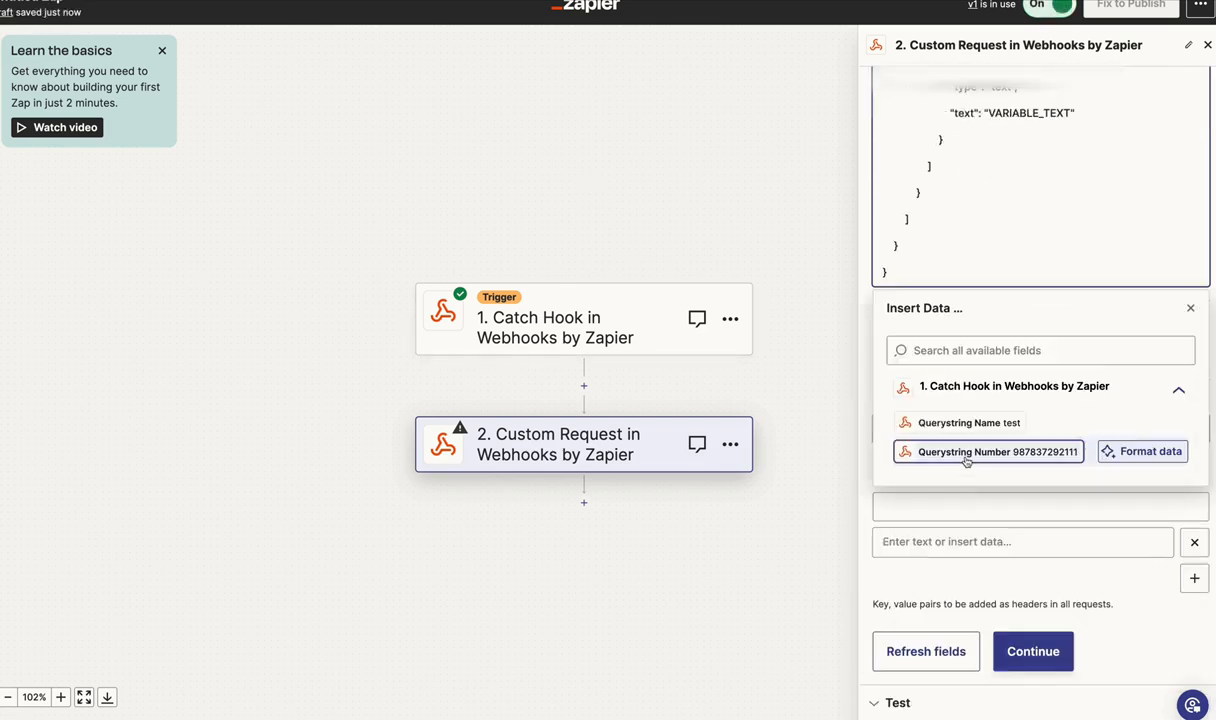
left_click(1036, 457)
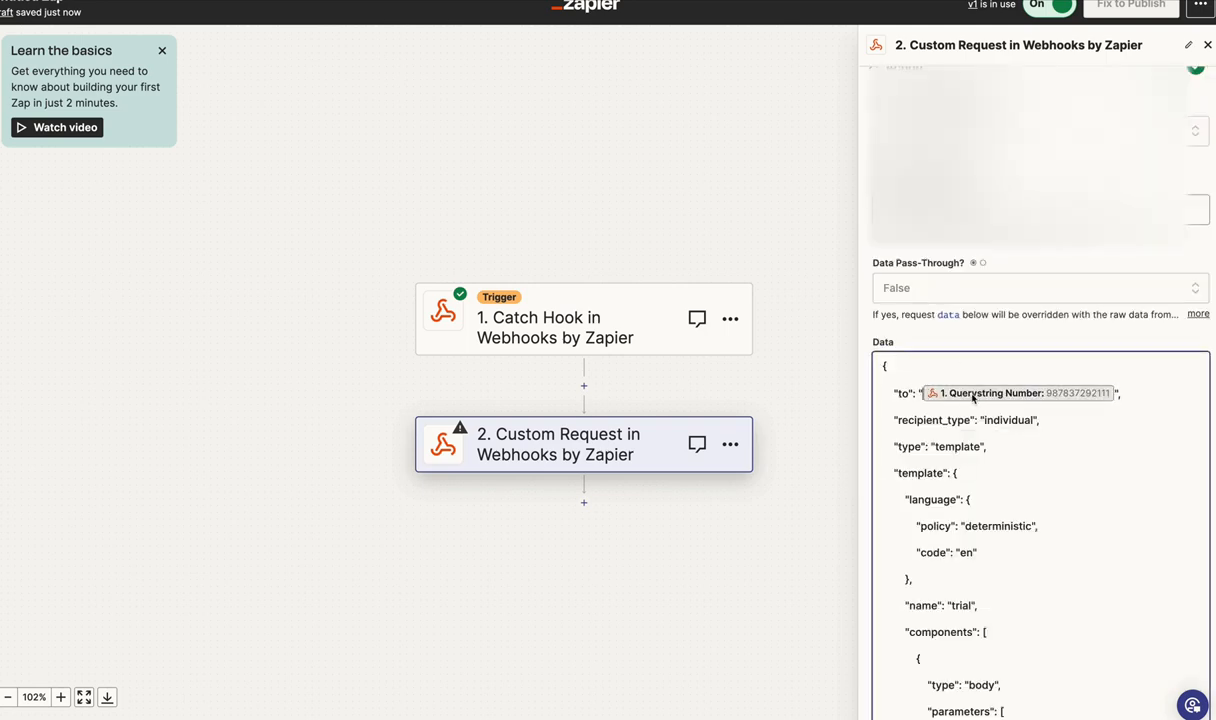
- Try prefixing the Querystring Number in the "to" value with the country code 91, and remove the prefix again
type("91")
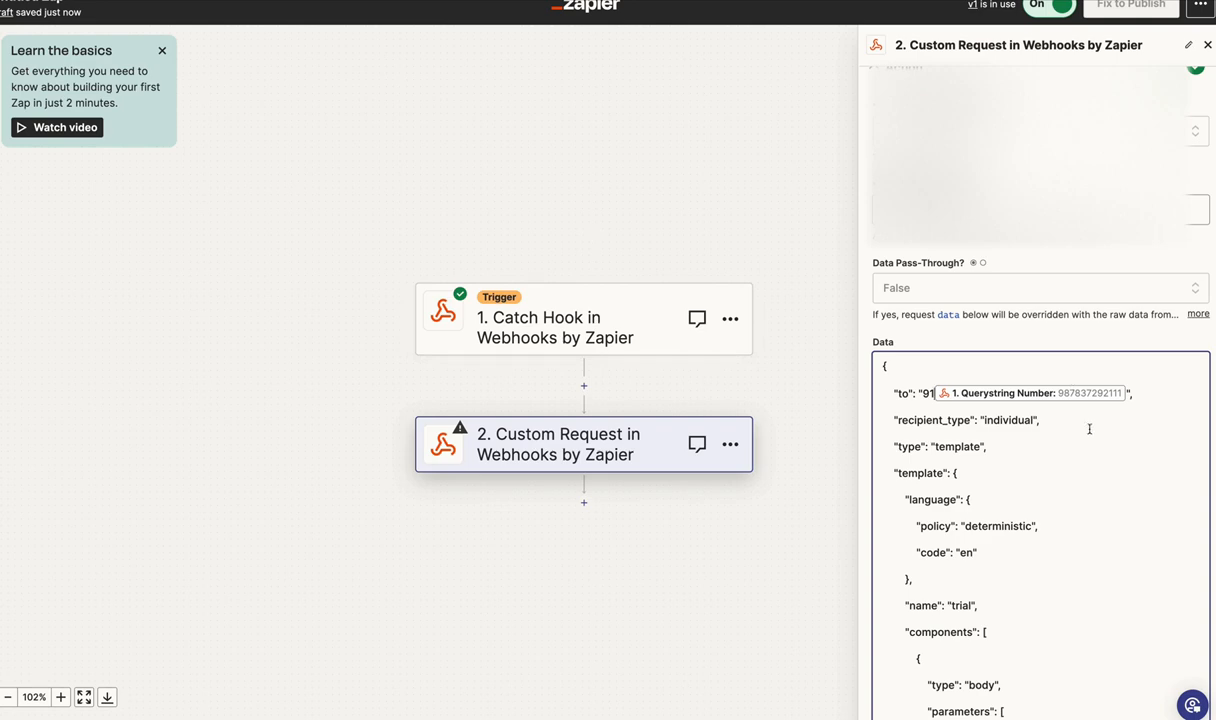
left_click(926, 393)
key("BackSpace")
key("BackSpace")
- Preview the trial template's message in the Ticketz template list to check which variable its body uses
scroll(1045, 394, "down", 5)
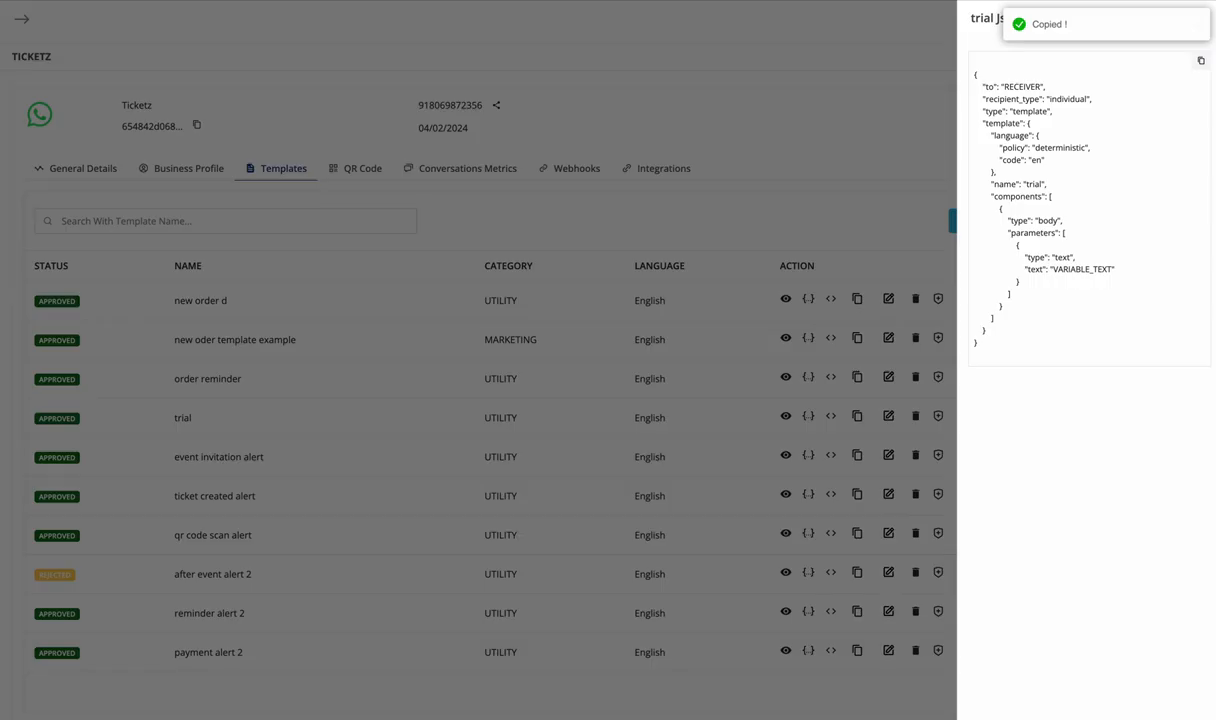
left_click(698, 290)
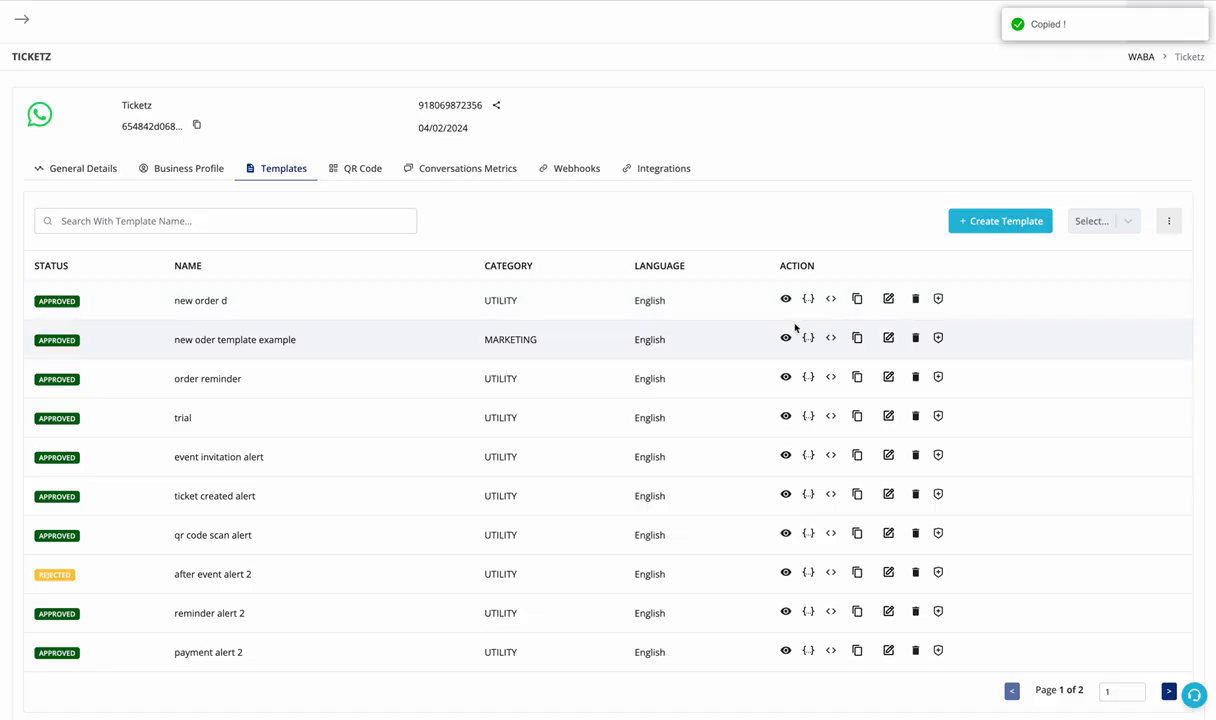
left_click(786, 416)
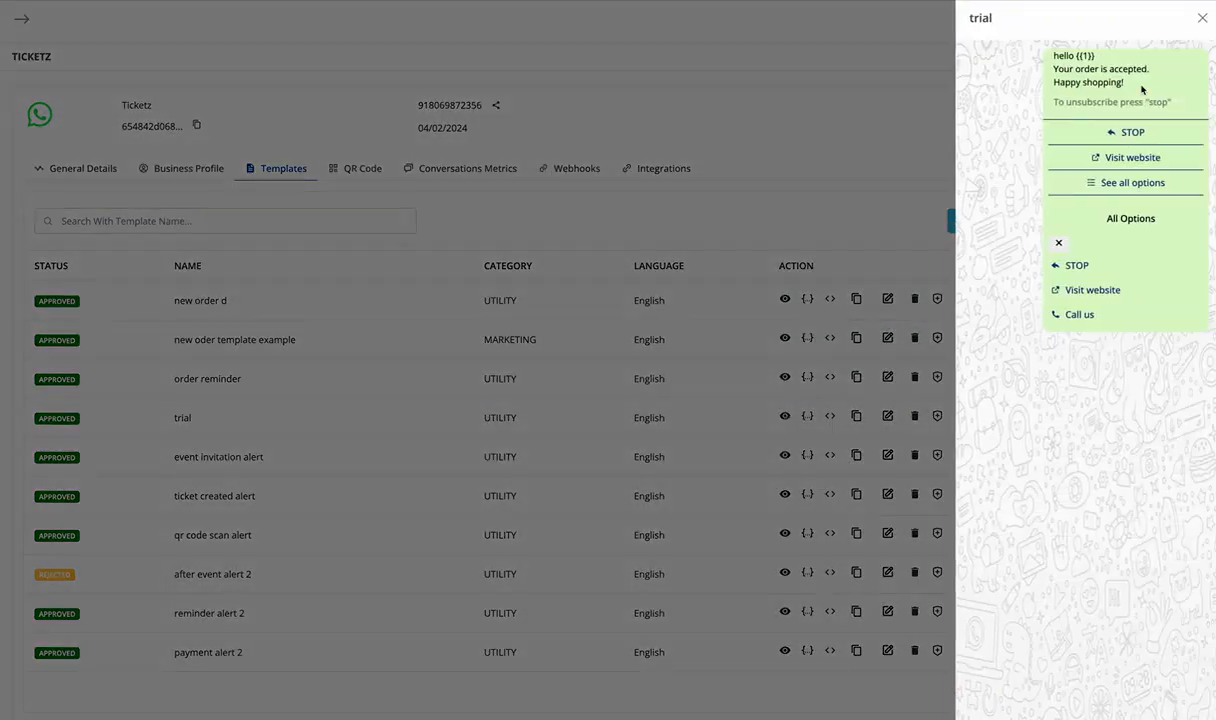
double_click(1084, 56)
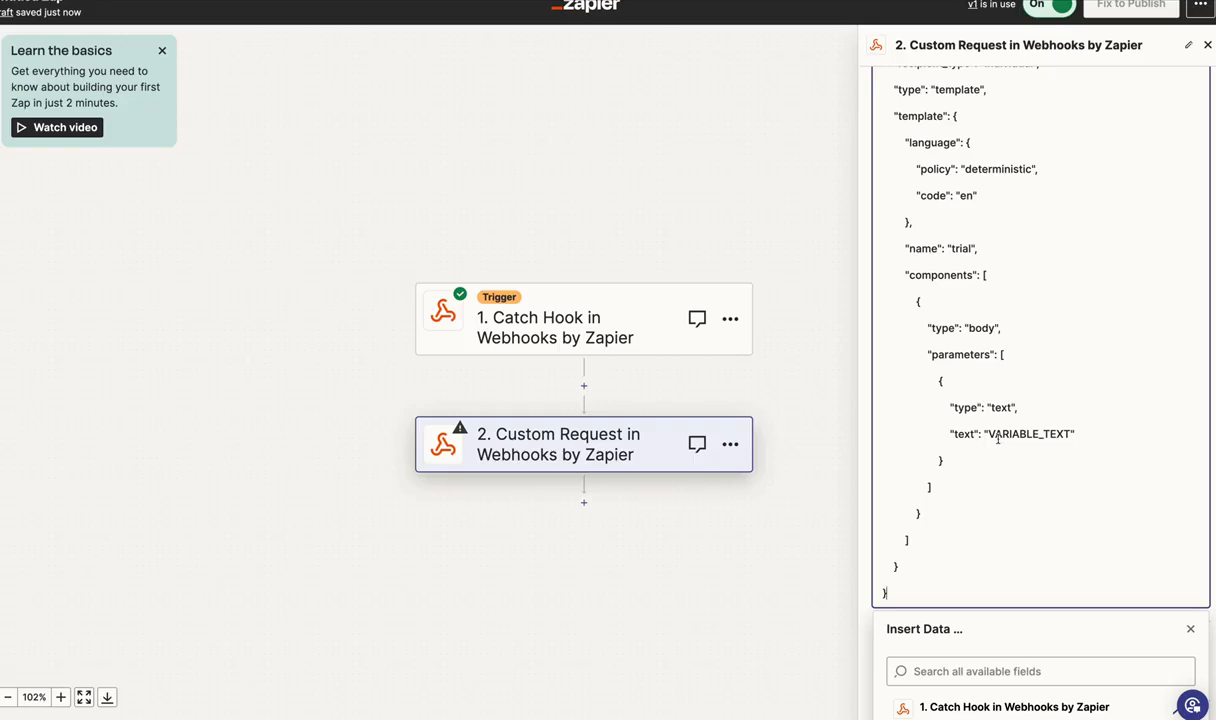
- Replace the VARIABLE_TEXT placeholder in the JSON's body parameter with the Querystring Name field from the Catch Hook trigger
double_click(1018, 434)
key("BackSpace")
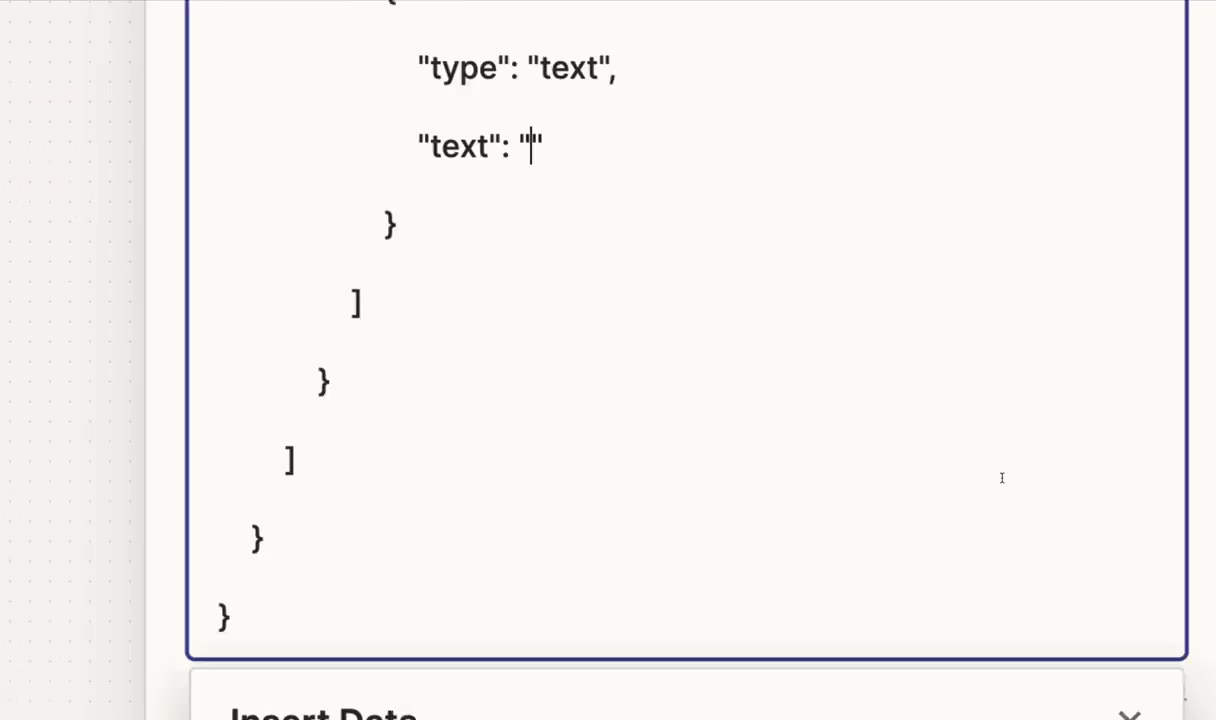
scroll(1136, 549, "down", 1)
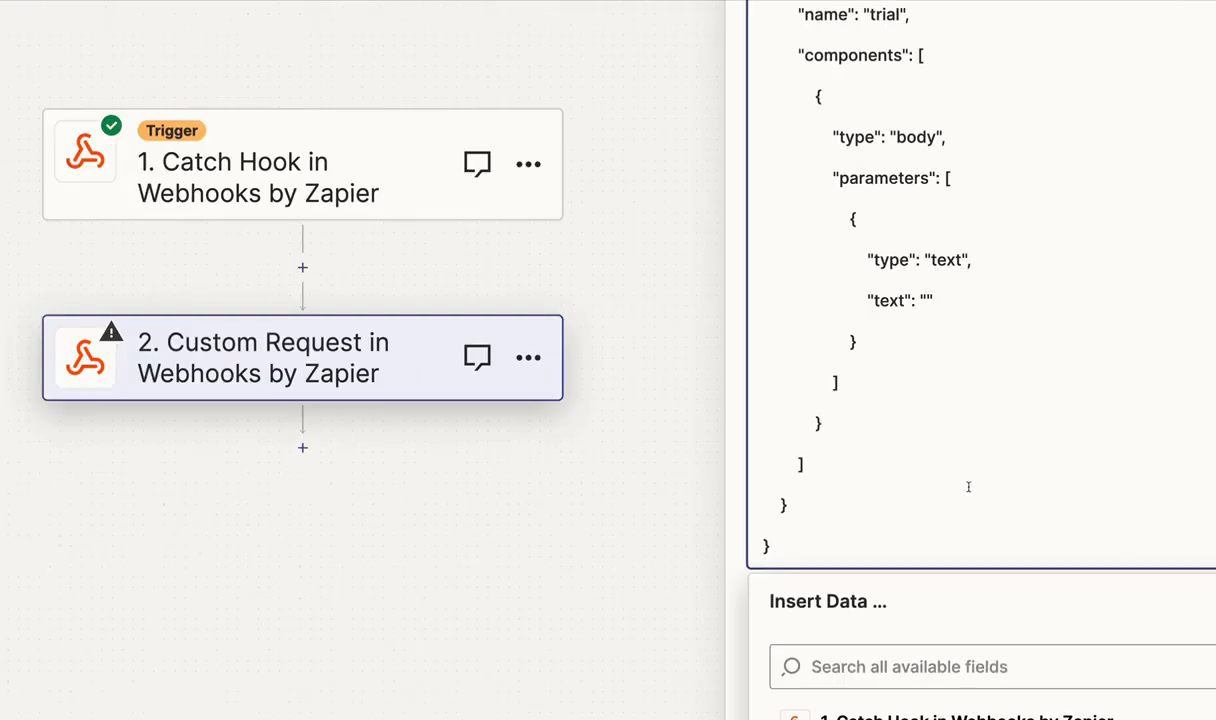
scroll(1015, 620, "down", 3)
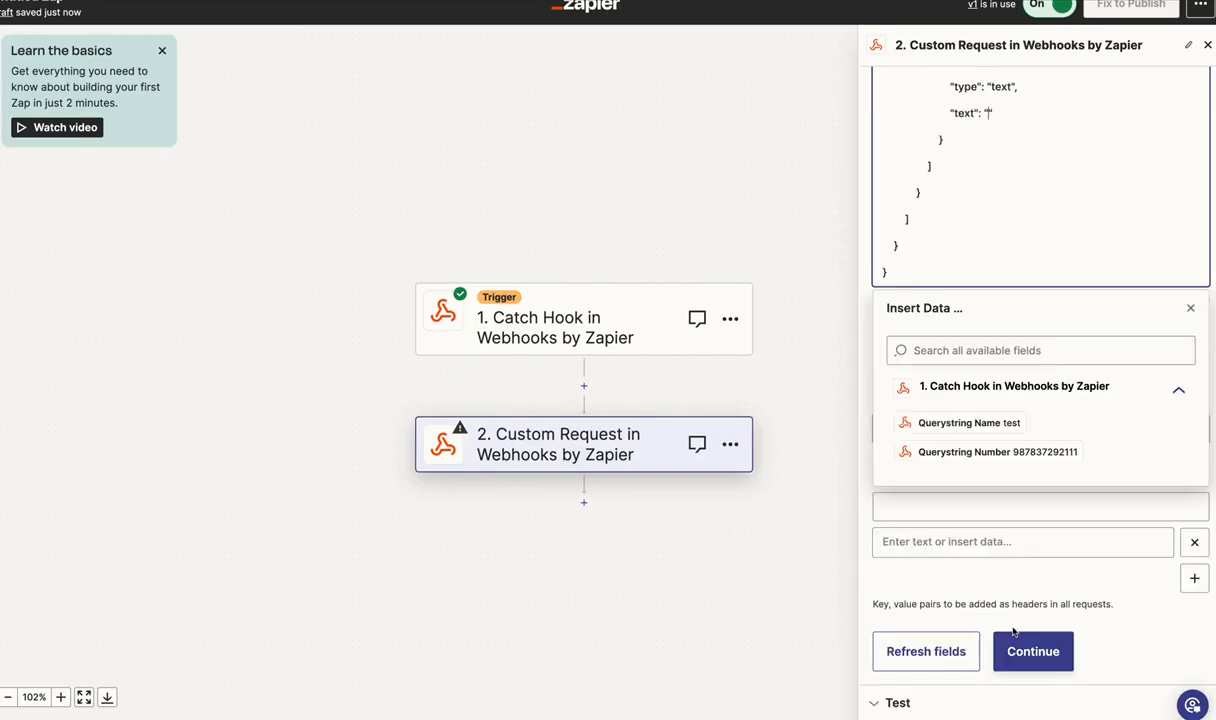
left_click(960, 423)
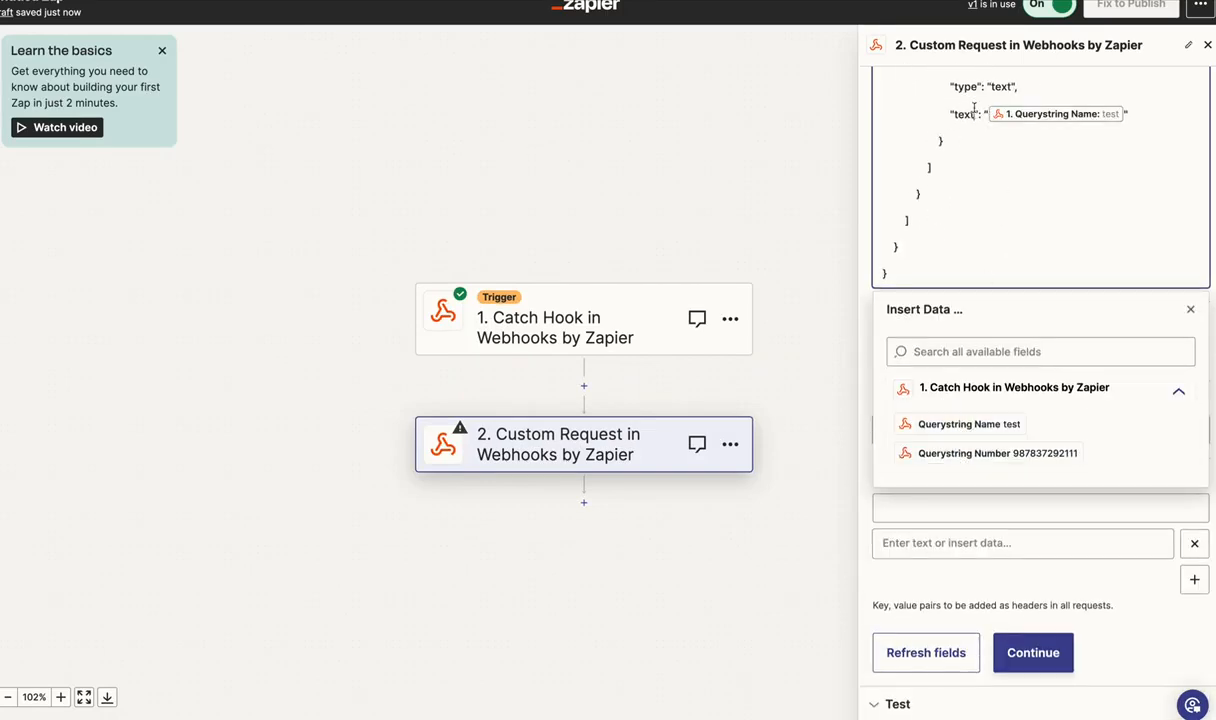
scroll(974, 110, "up", 2)
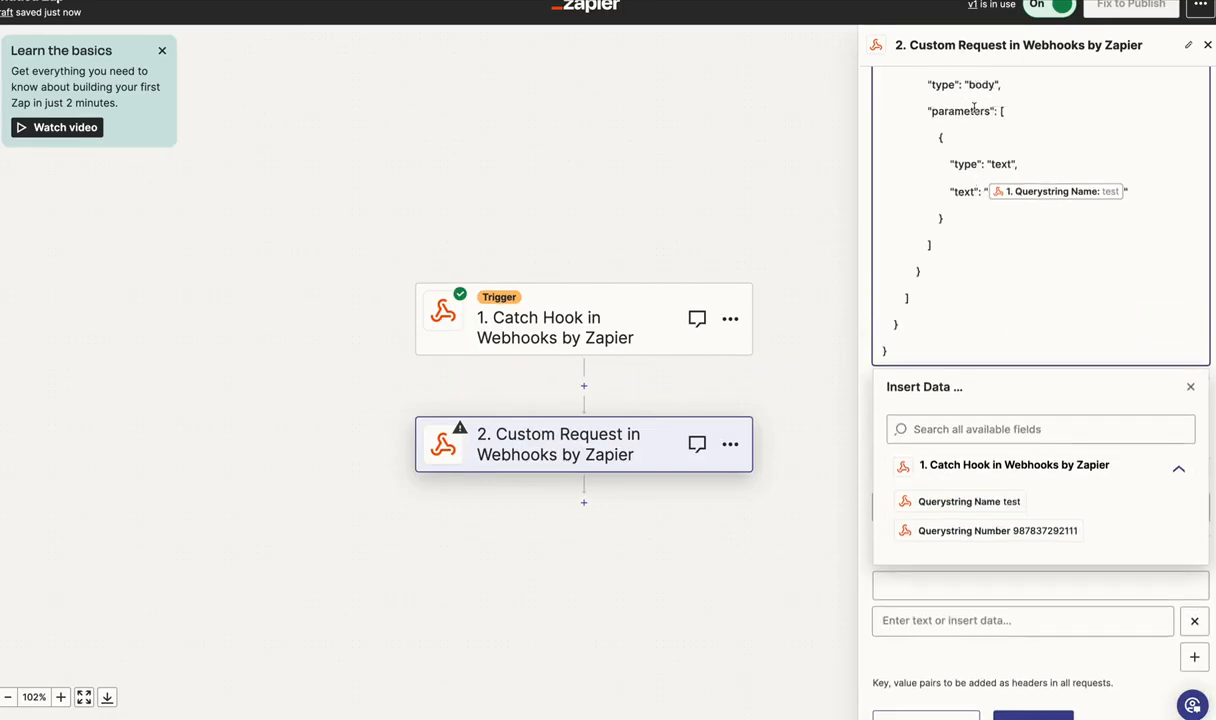
left_click(1190, 386)
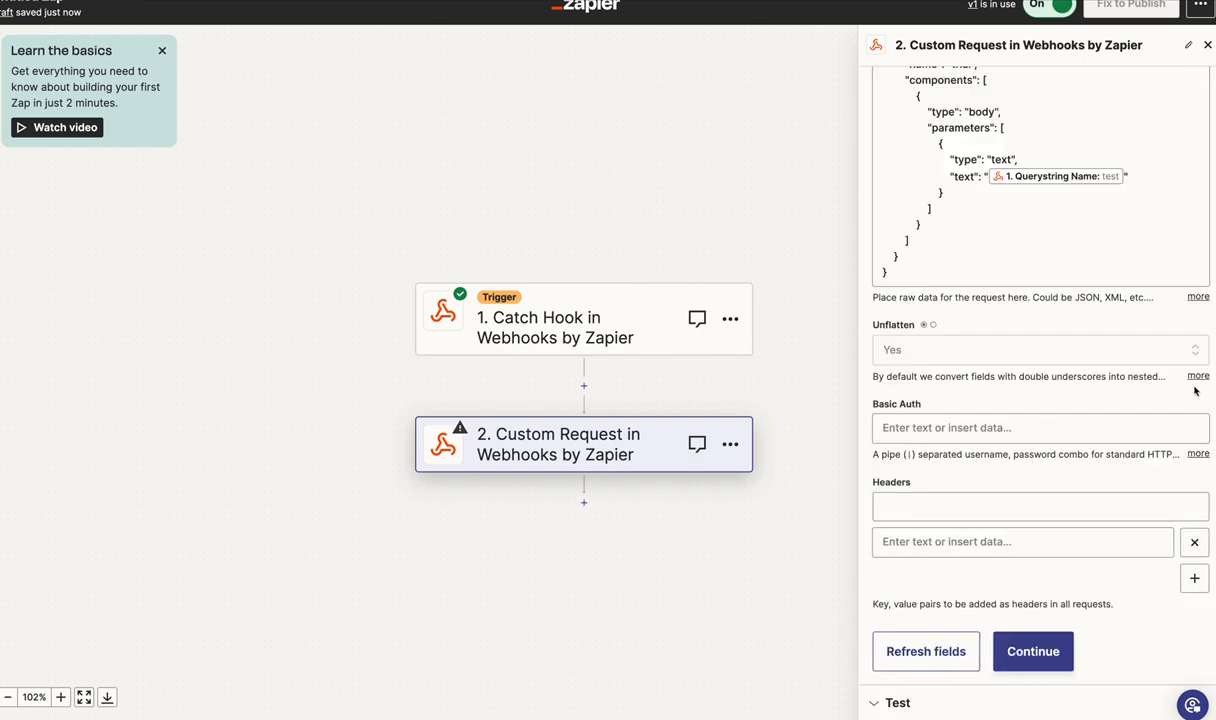
- Set Unflatten to No and enter API-KEY, copied from the Send Template Message documentation, as the first header's name
left_click(893, 349)
left_click(905, 505)
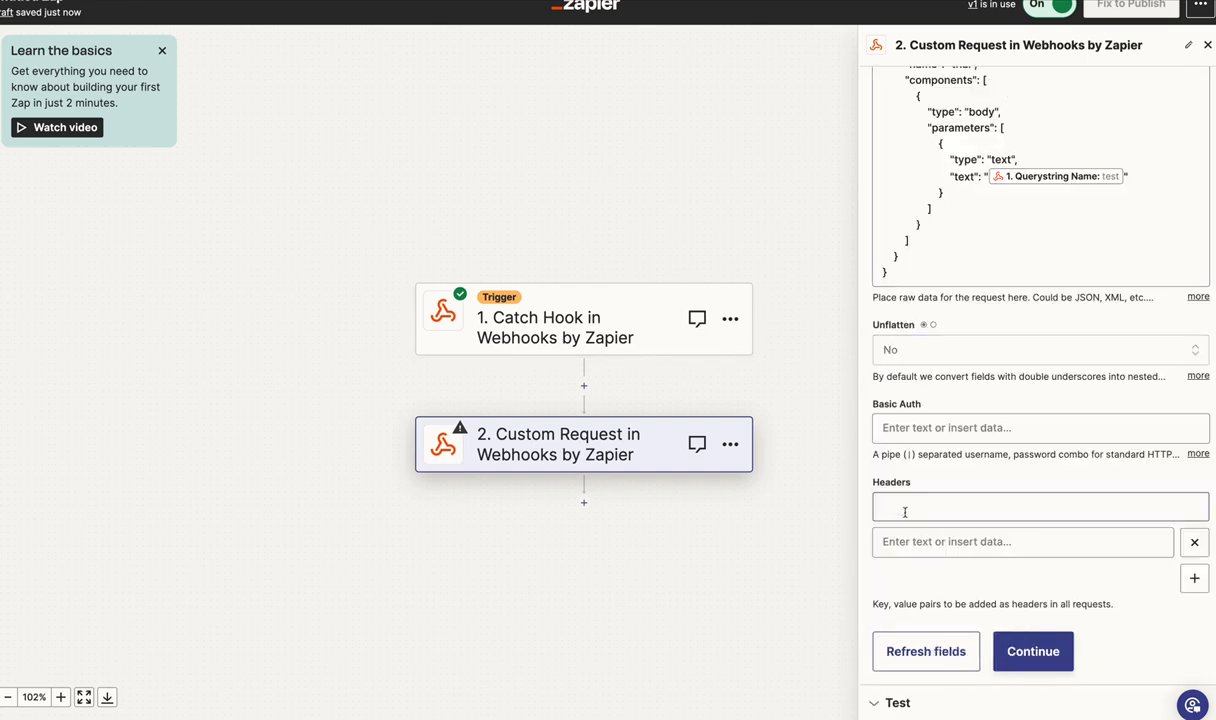
left_click(925, 503)
key("ctrl+Tab")
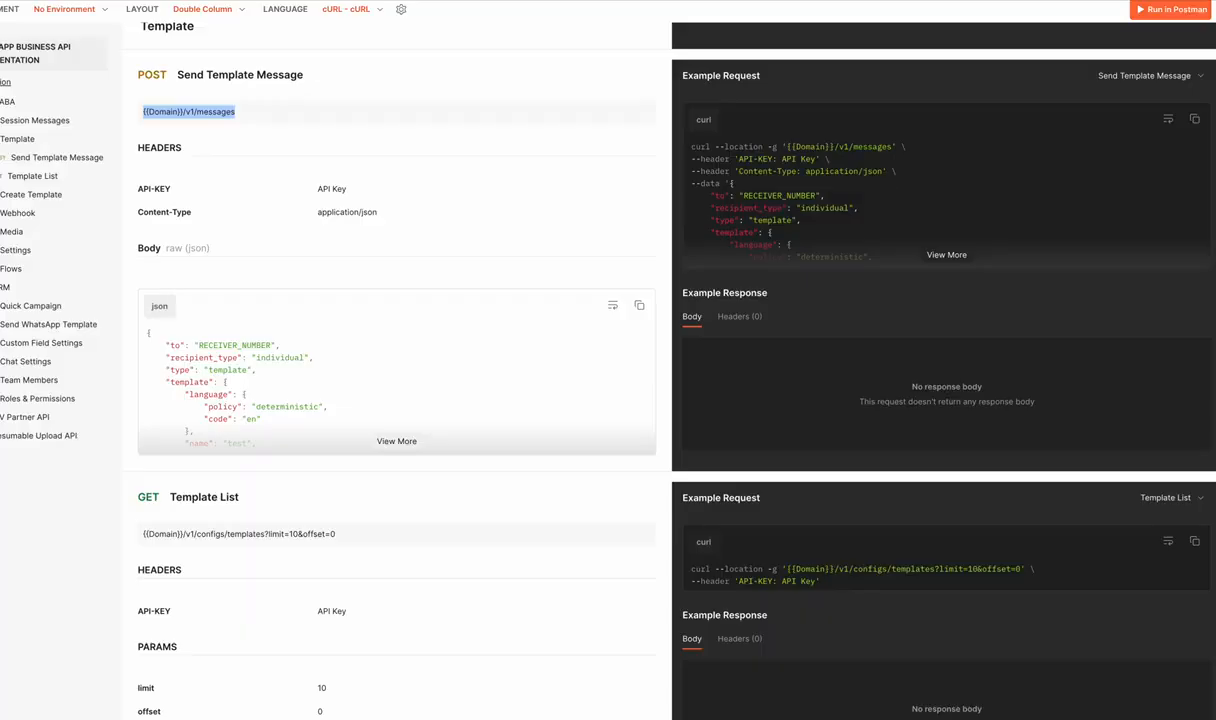
triple_click(157, 187)
key("ctrl+c")
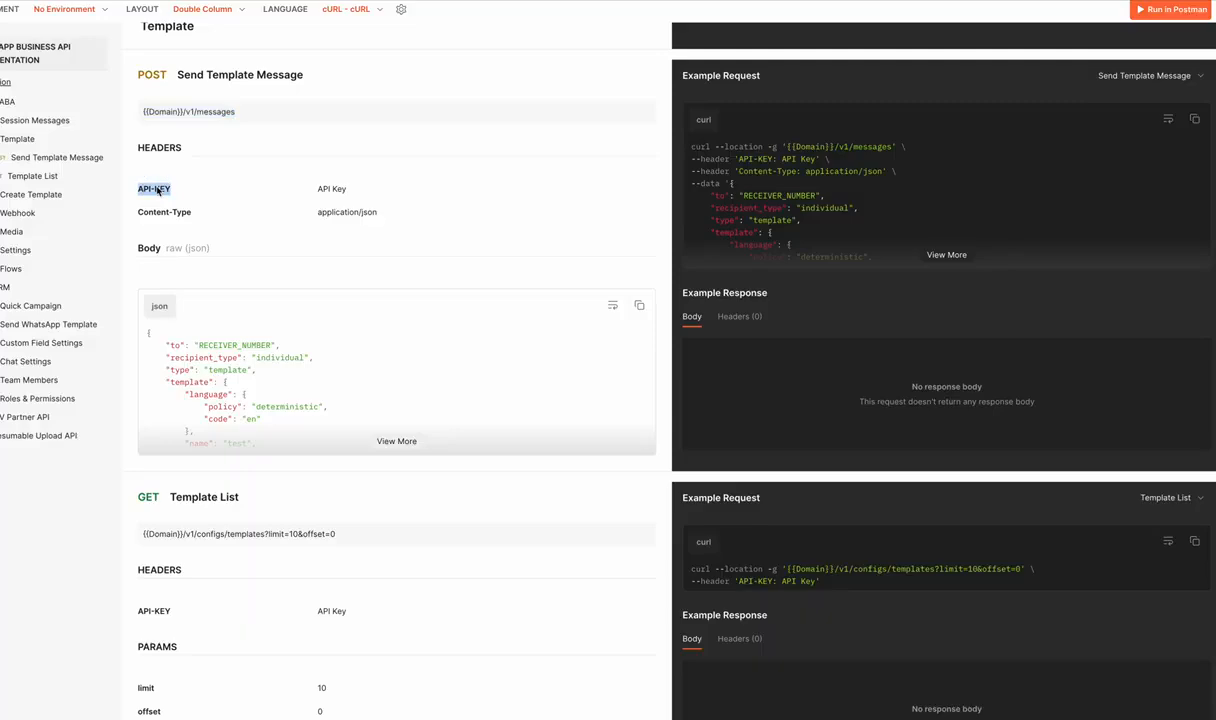
key("ctrl+Tab")
key("ctrl+Tab")
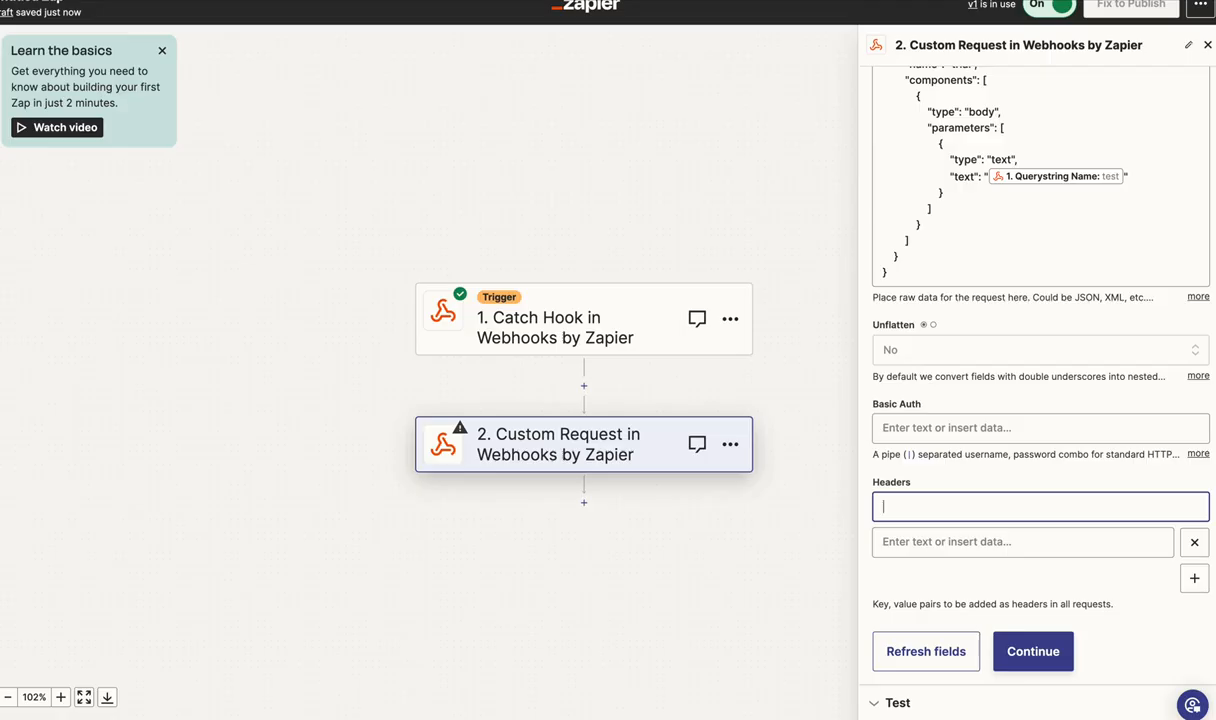
key("ctrl+v")
- Copy the API key from the Ticketz account's API details and paste it as the API-KEY header's value
left_click(1003, 540)
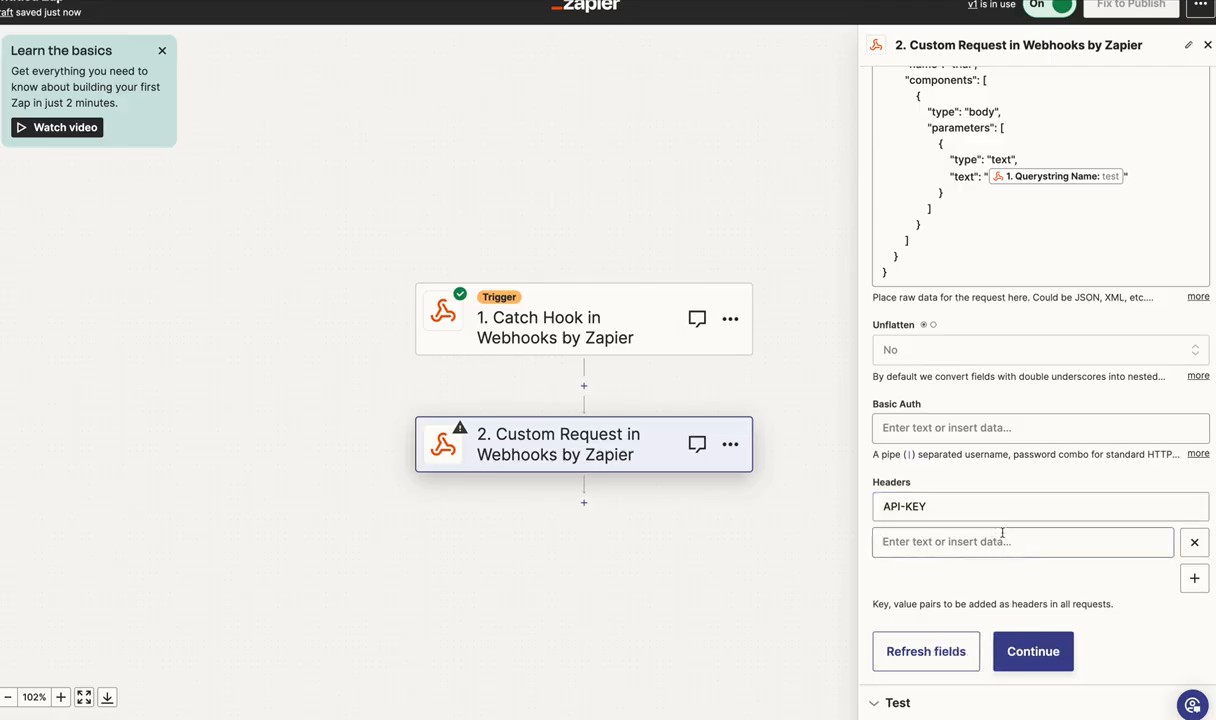
key("ctrl+shift+Tab")
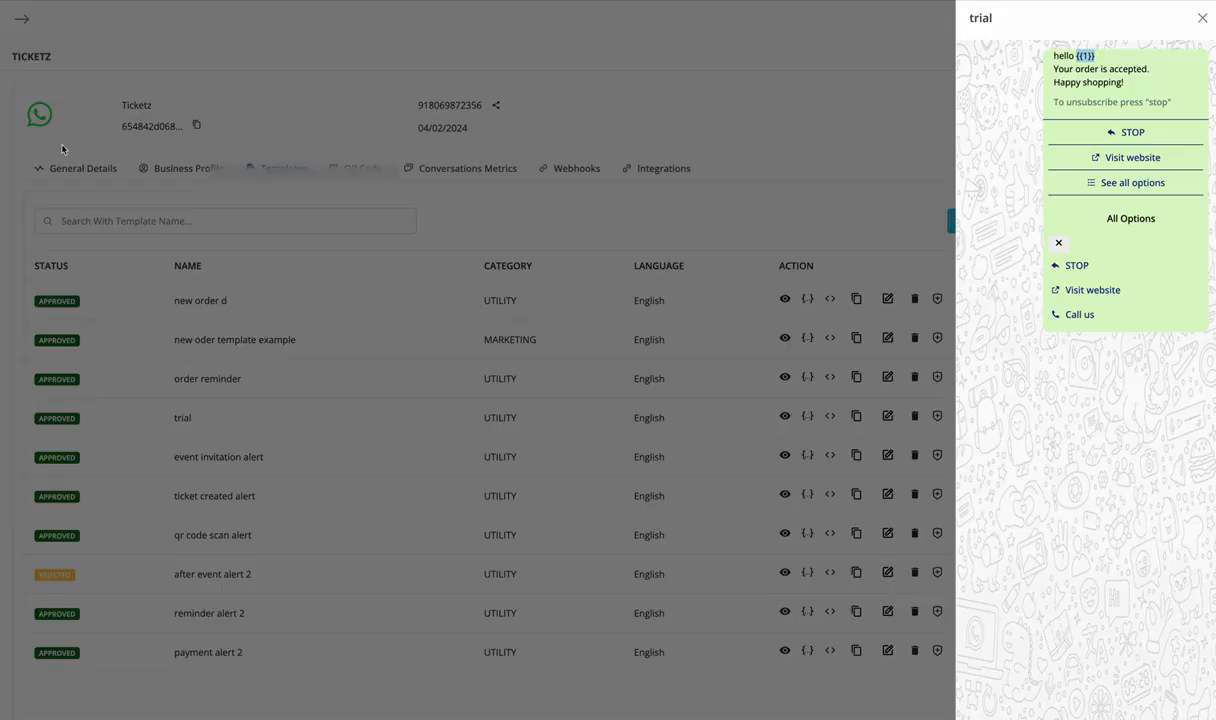
left_click(65, 147)
left_click(196, 125)
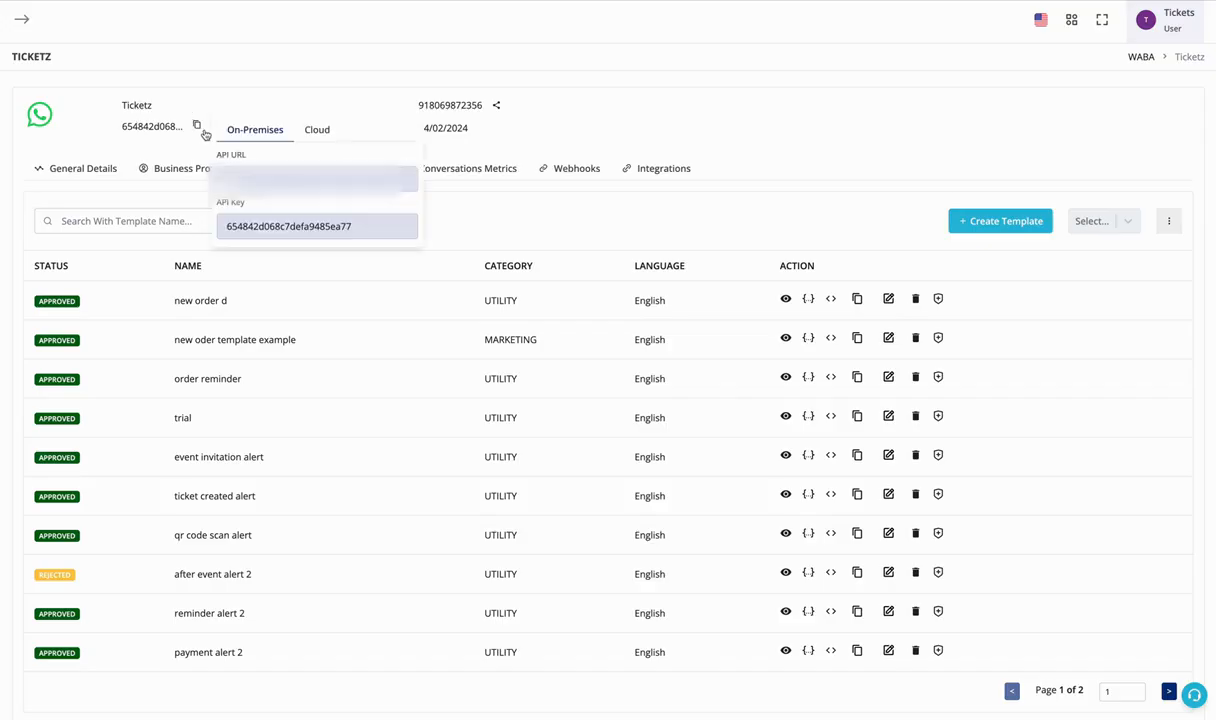
triple_click(277, 228)
key("ctrl+c")
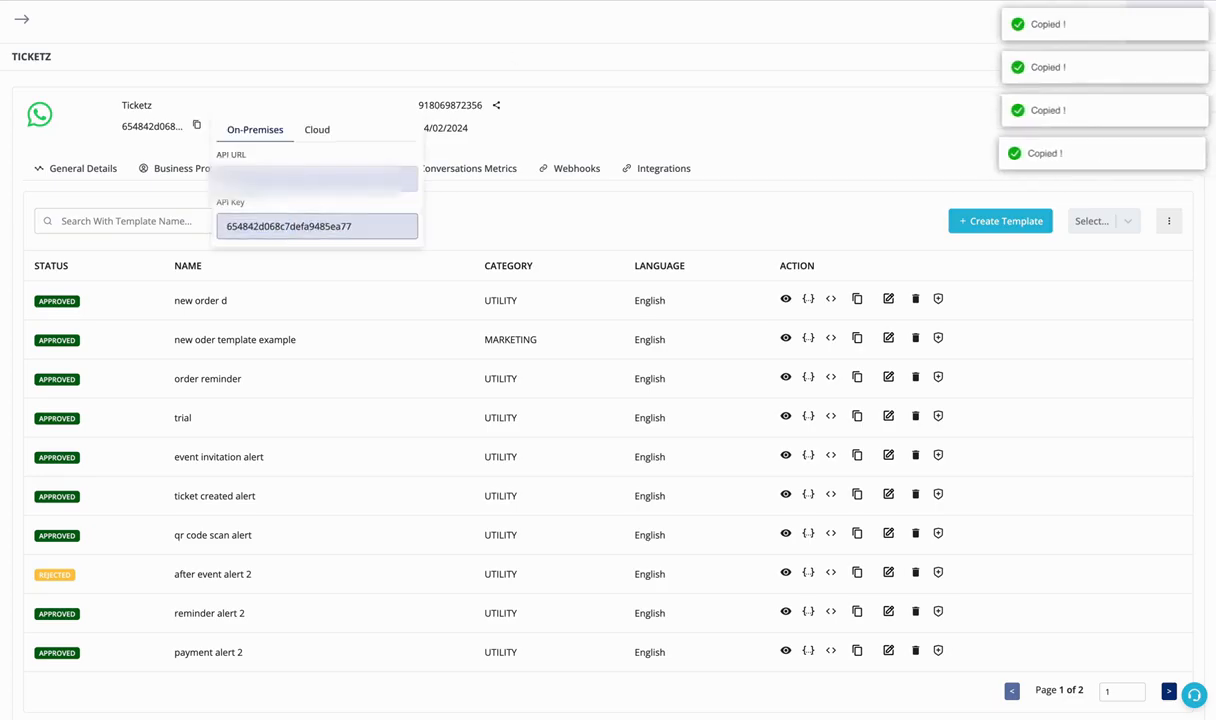
key("ctrl+Tab")
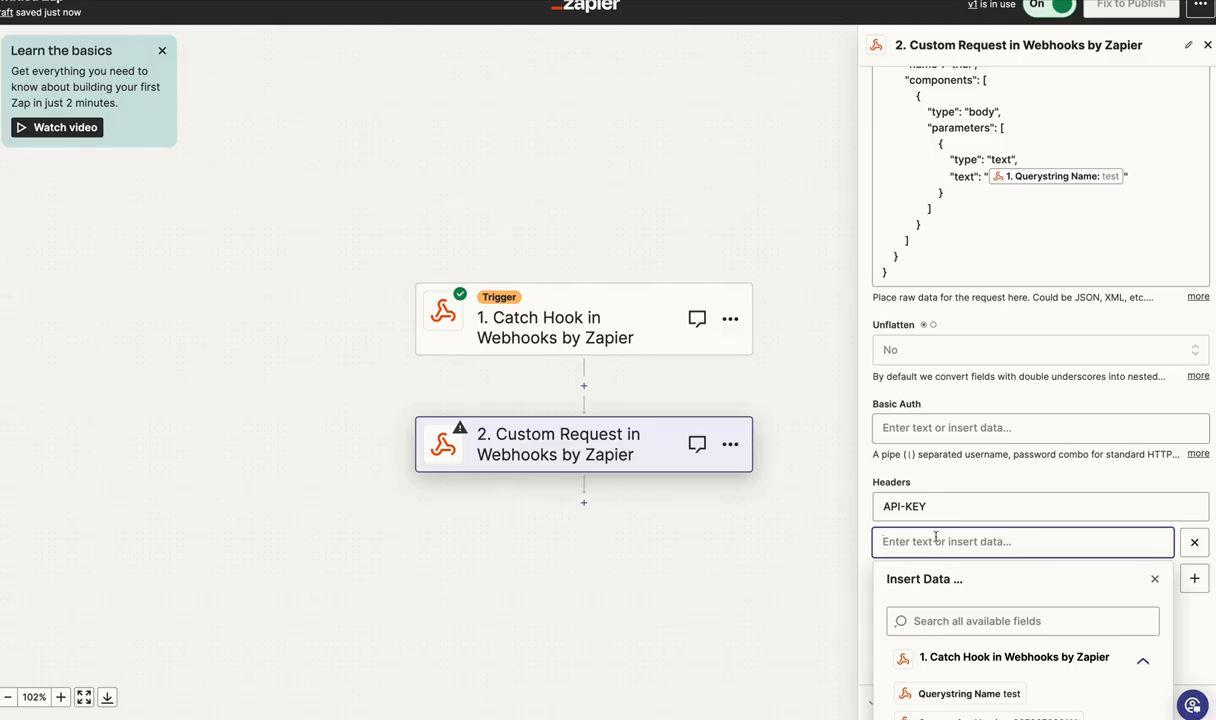
key("ctrl+v")
left_click(896, 468)
- Add a second header to the custom request and name it Content-Type, copied from the Send Template Message documentation
left_click(1193, 578)
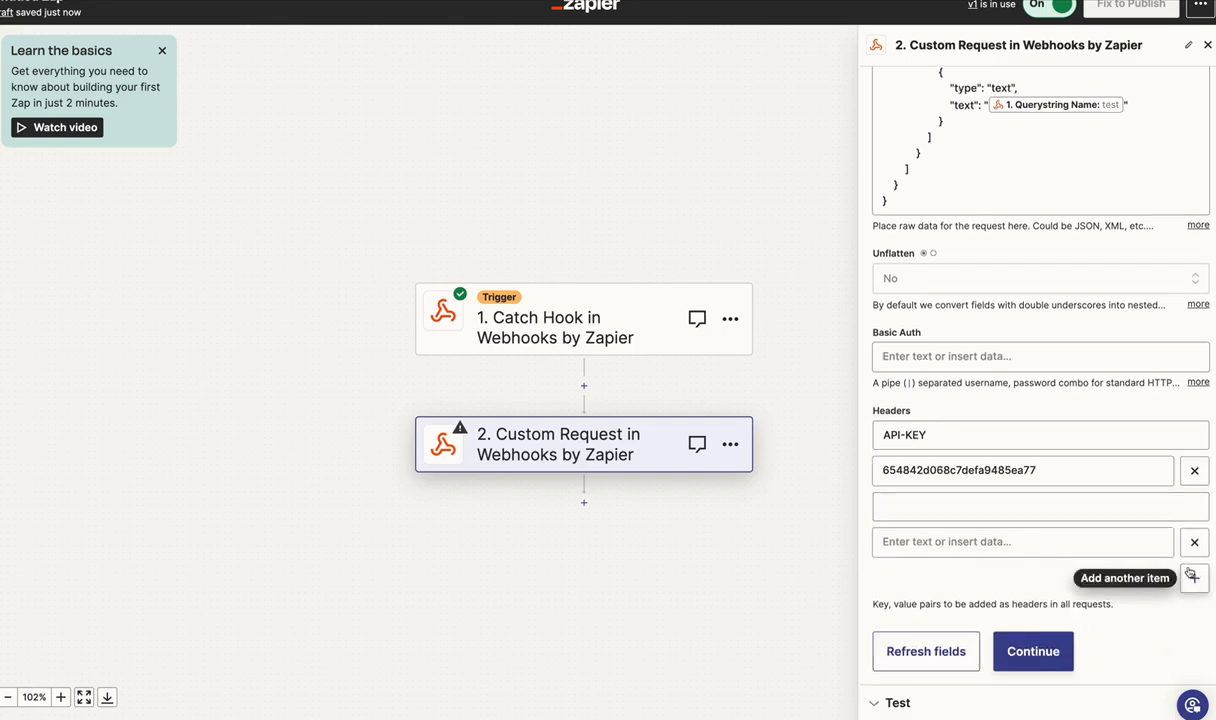
key("ctrl+Tab")
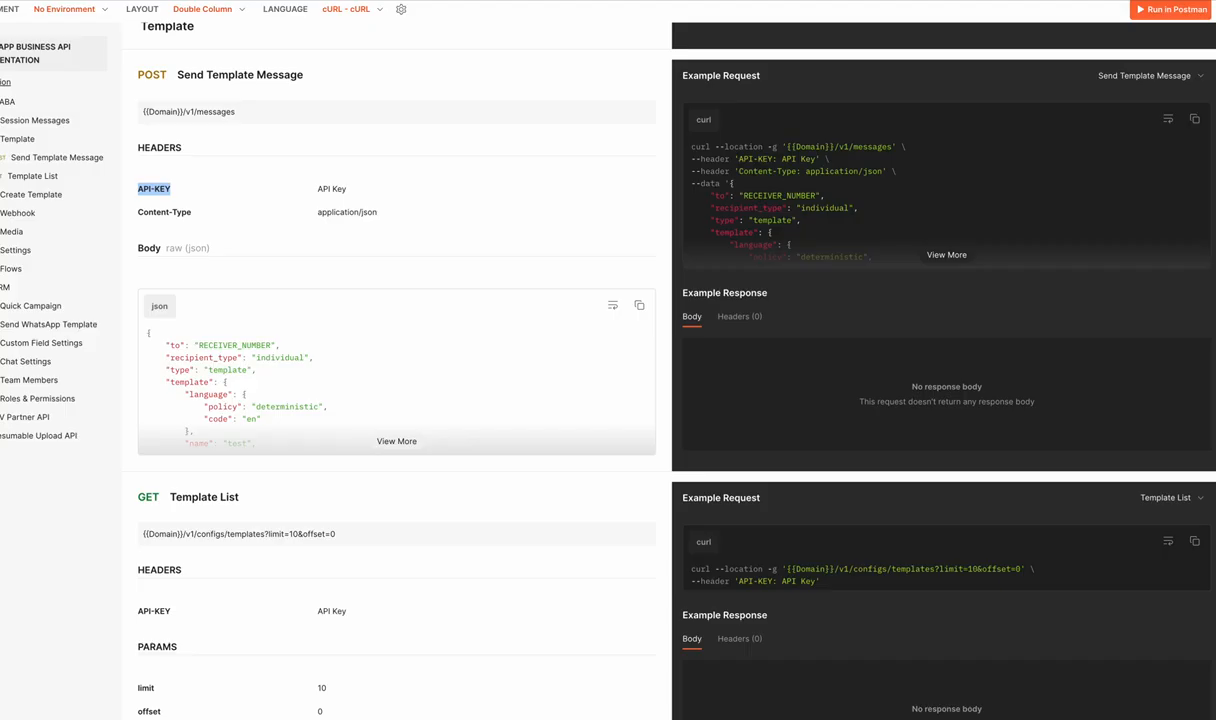
left_click_drag(138, 212, 190, 213)
right_click(177, 213)
left_click(193, 244)
key("ctrl+Tab")
left_click(897, 507)
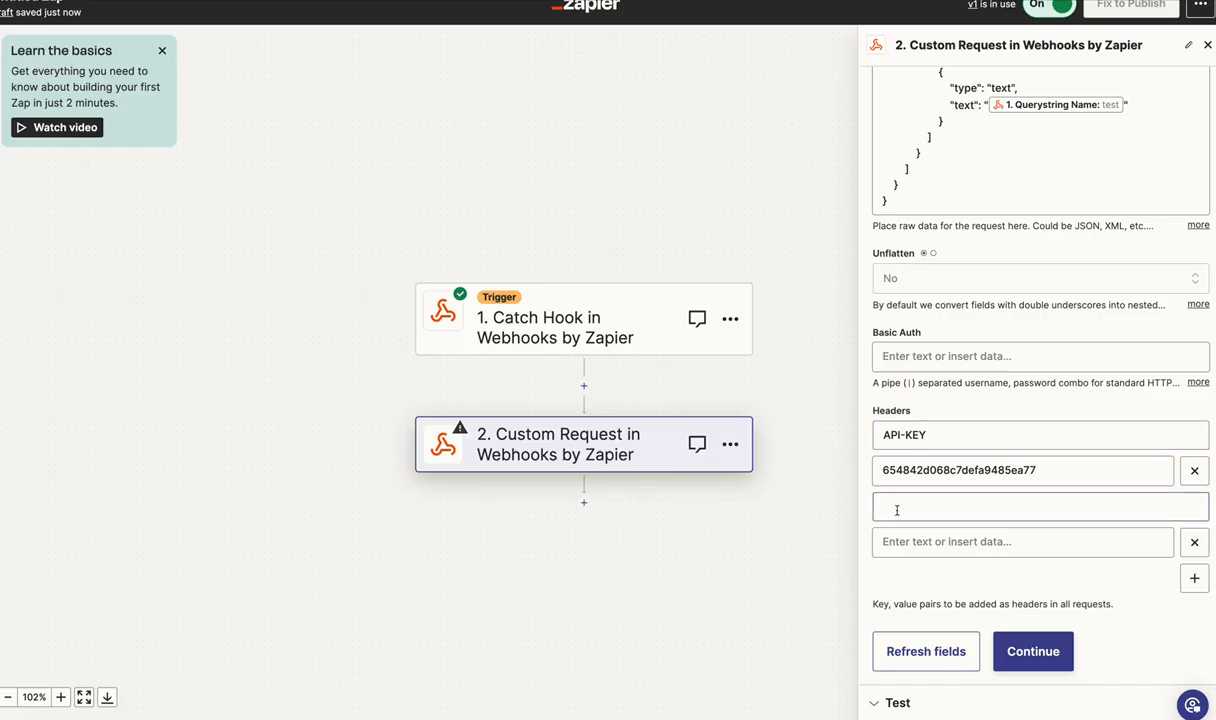
key("ctrl+v")
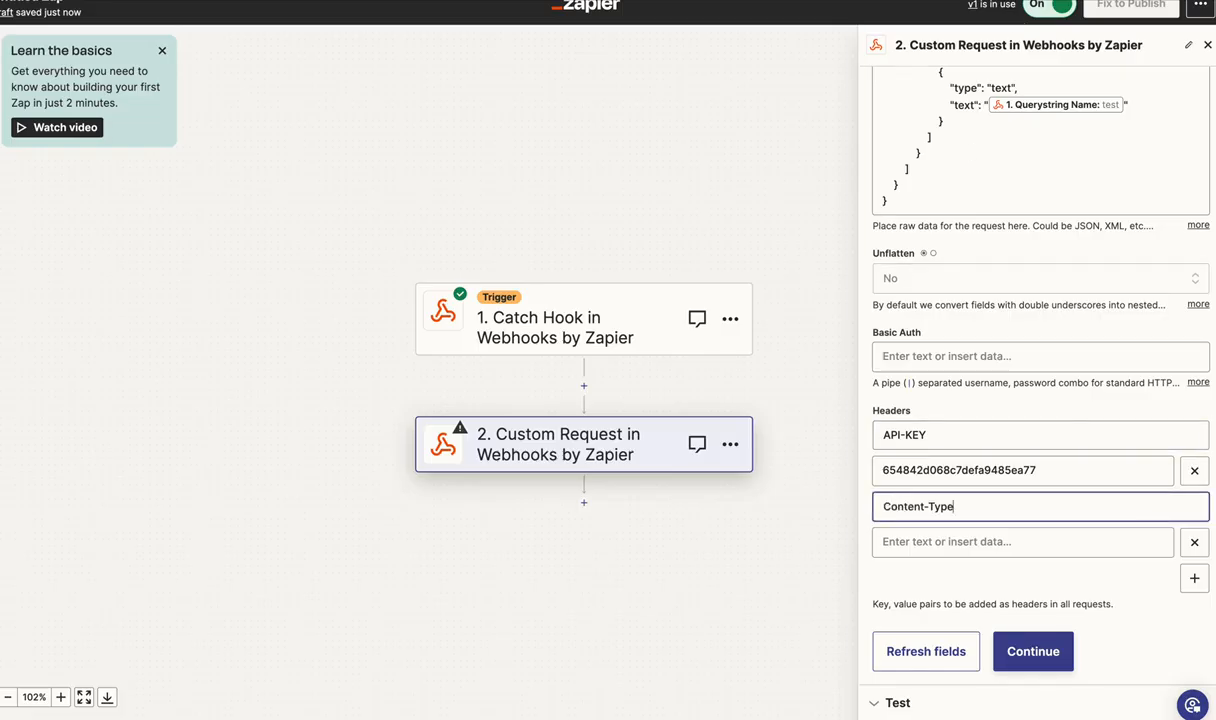
- Copy application/json from the API documentation and paste it as the Content-Type header's value
key("ctrl+shift+Tab")
left_click_drag(318, 212, 368, 212)
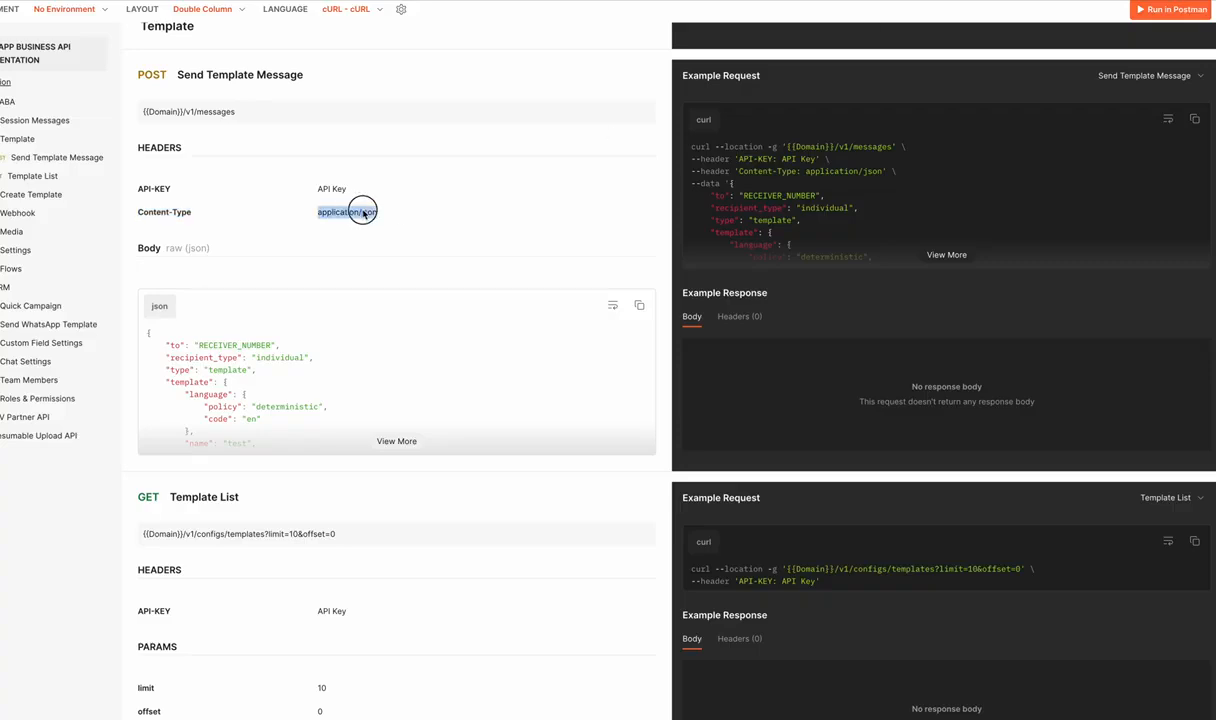
right_click(364, 213)
left_click(383, 239)
key("ctrl+Tab")
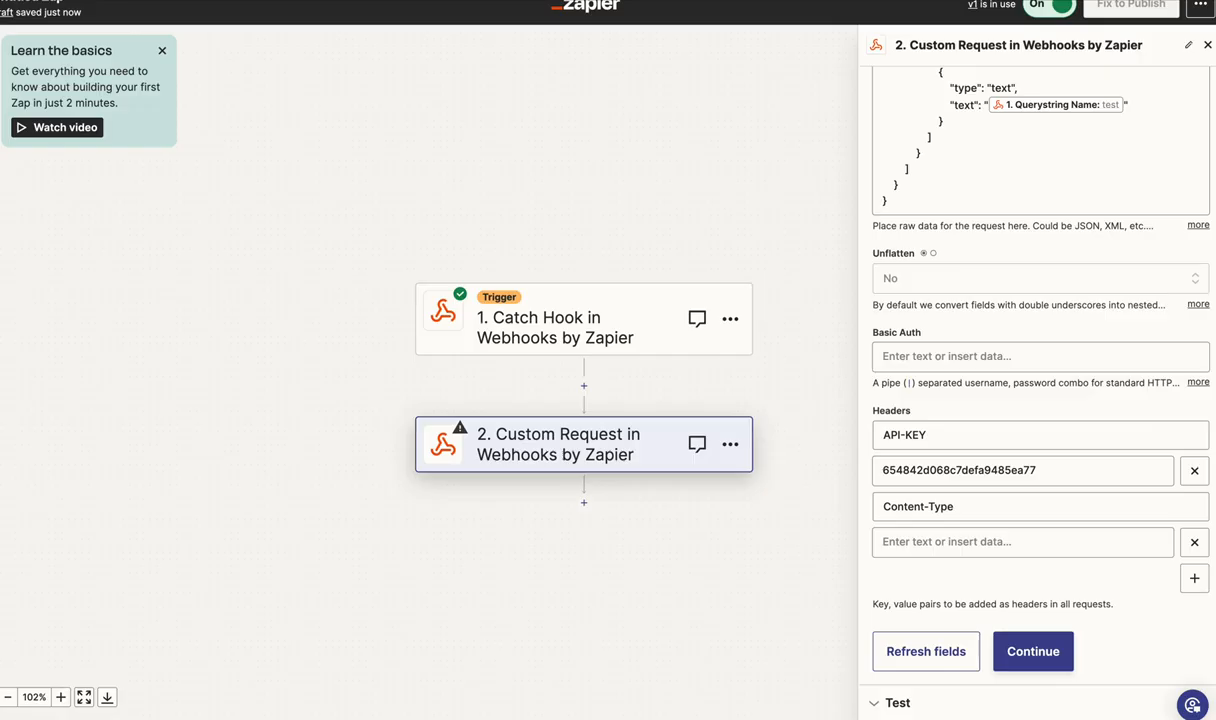
left_click(930, 541)
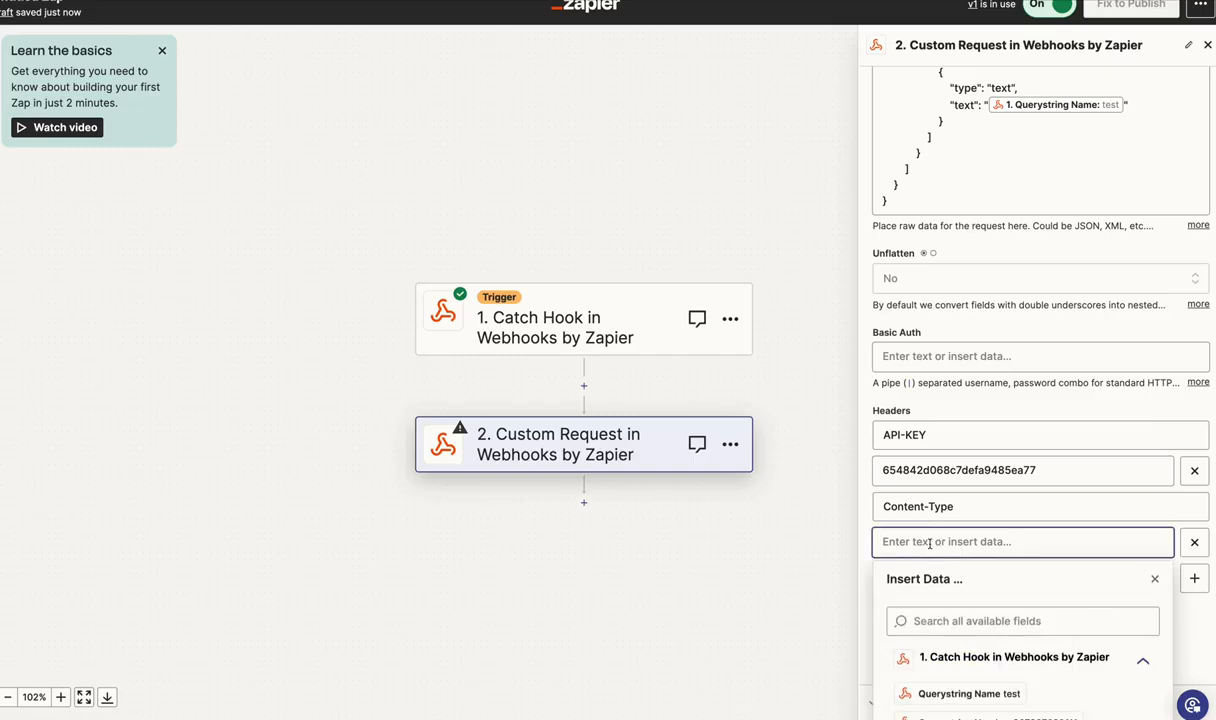
key("ctrl+v")
left_click(1053, 491)
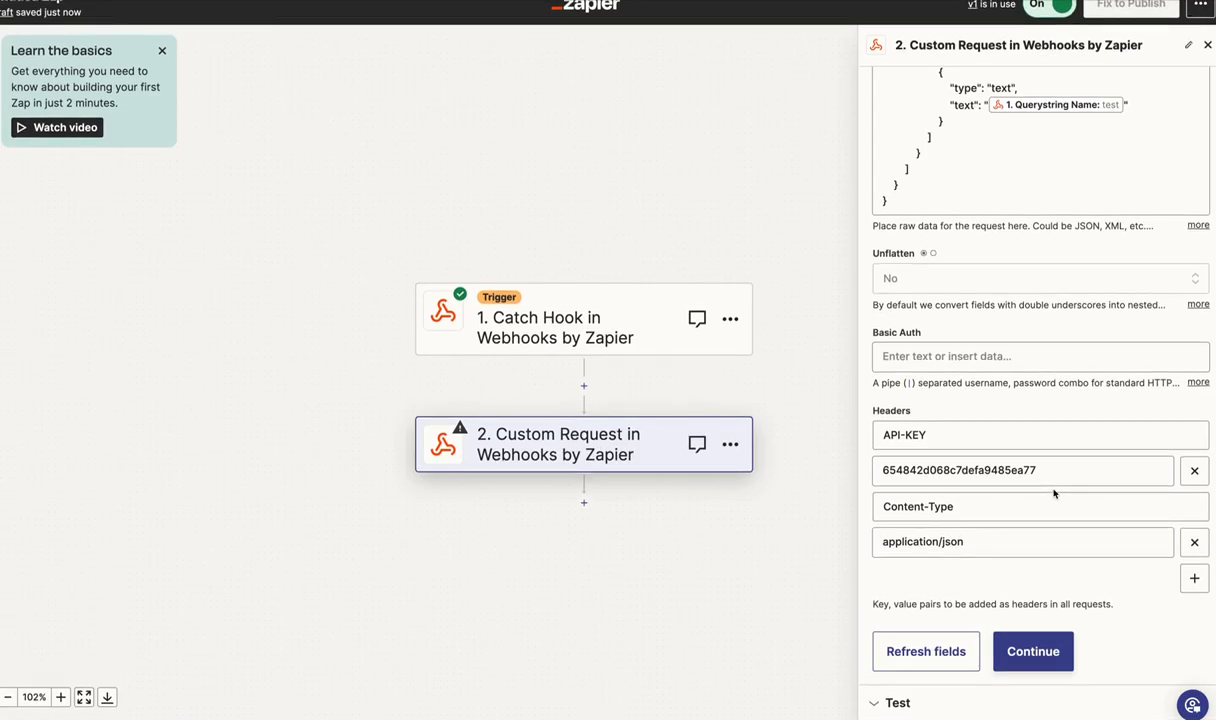
- Review the custom request's action settings, send a test request and check the message id in its response
scroll(1053, 491, "up", 2)
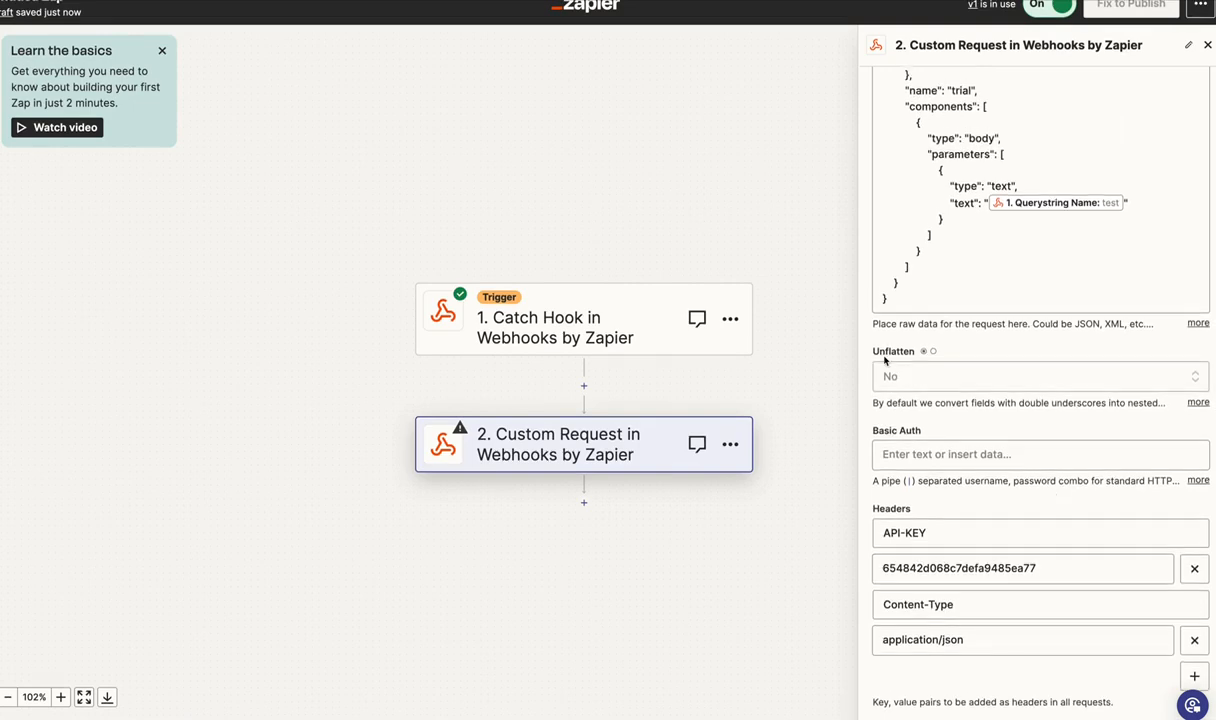
scroll(891, 373, "up", 3)
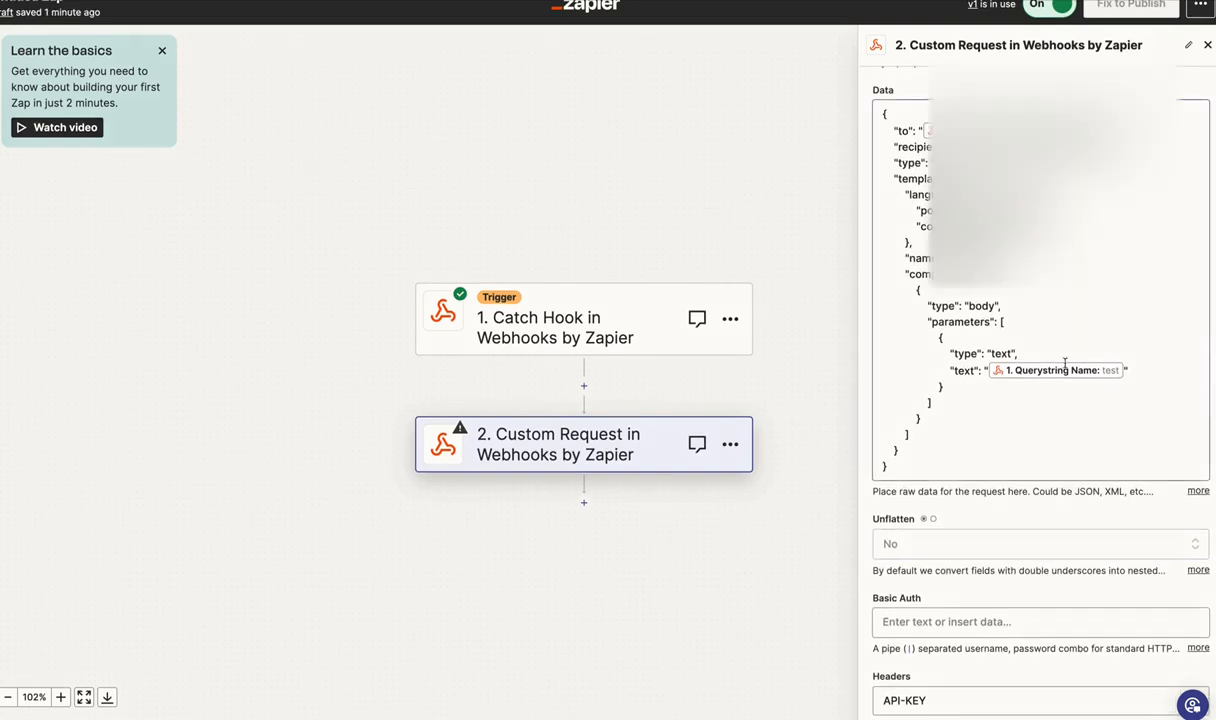
scroll(1000, 289, "up", 2)
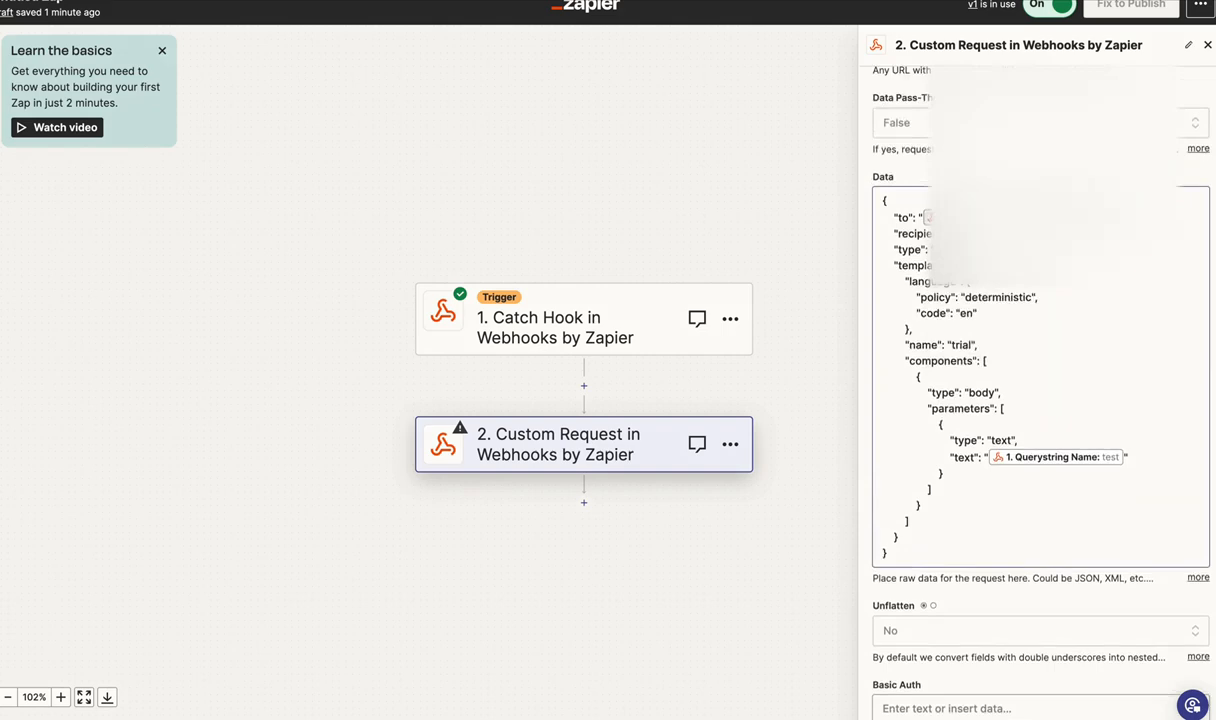
scroll(1111, 524, "up", 3)
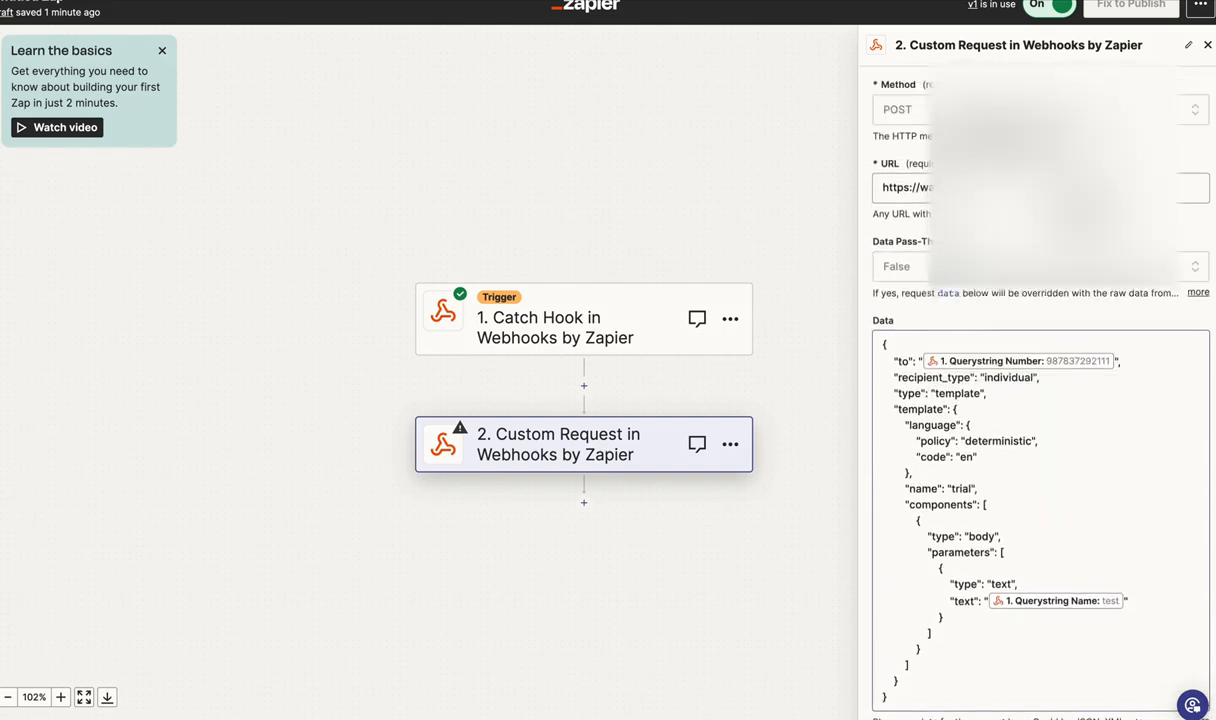
scroll(1044, 334, "up", 2)
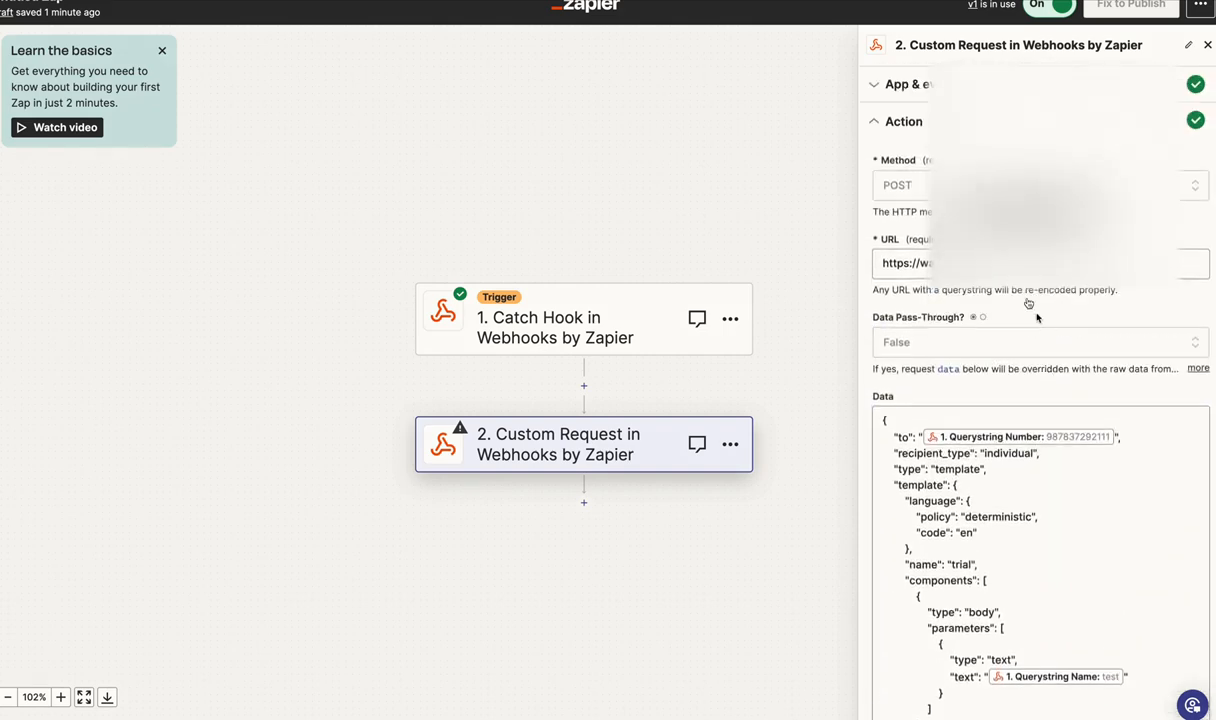
scroll(1000, 335, "down", 11)
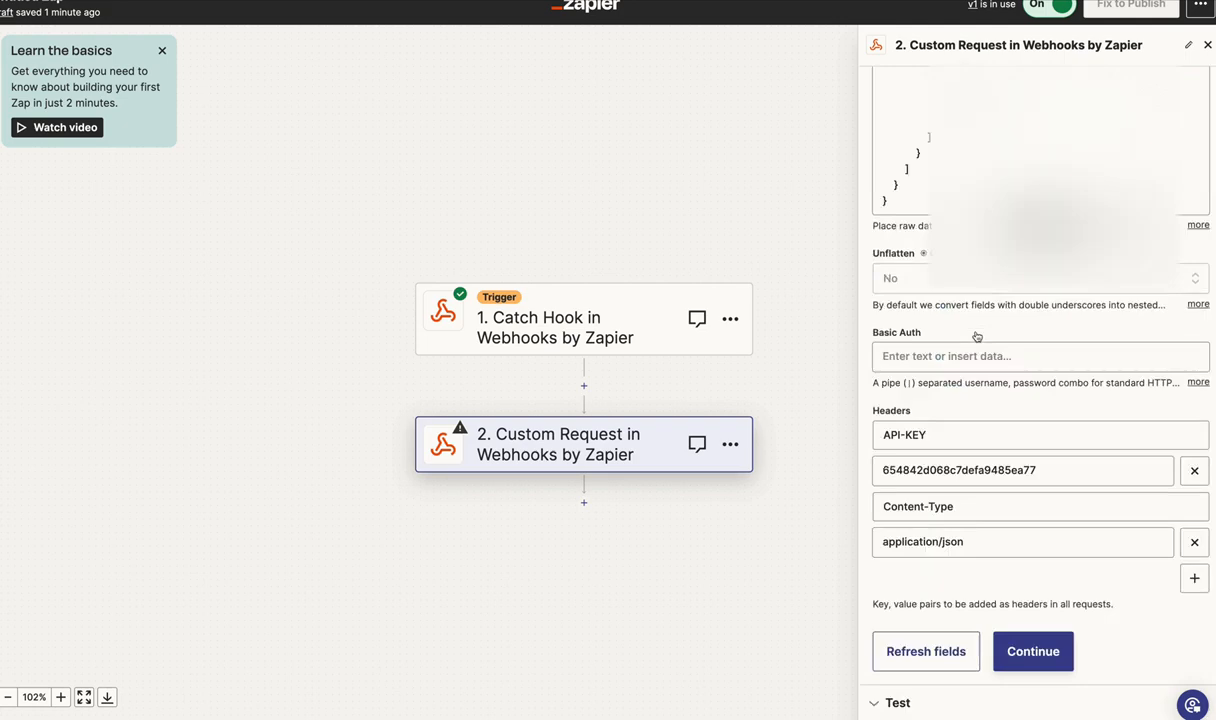
left_click(1030, 651)
left_click(1004, 650)
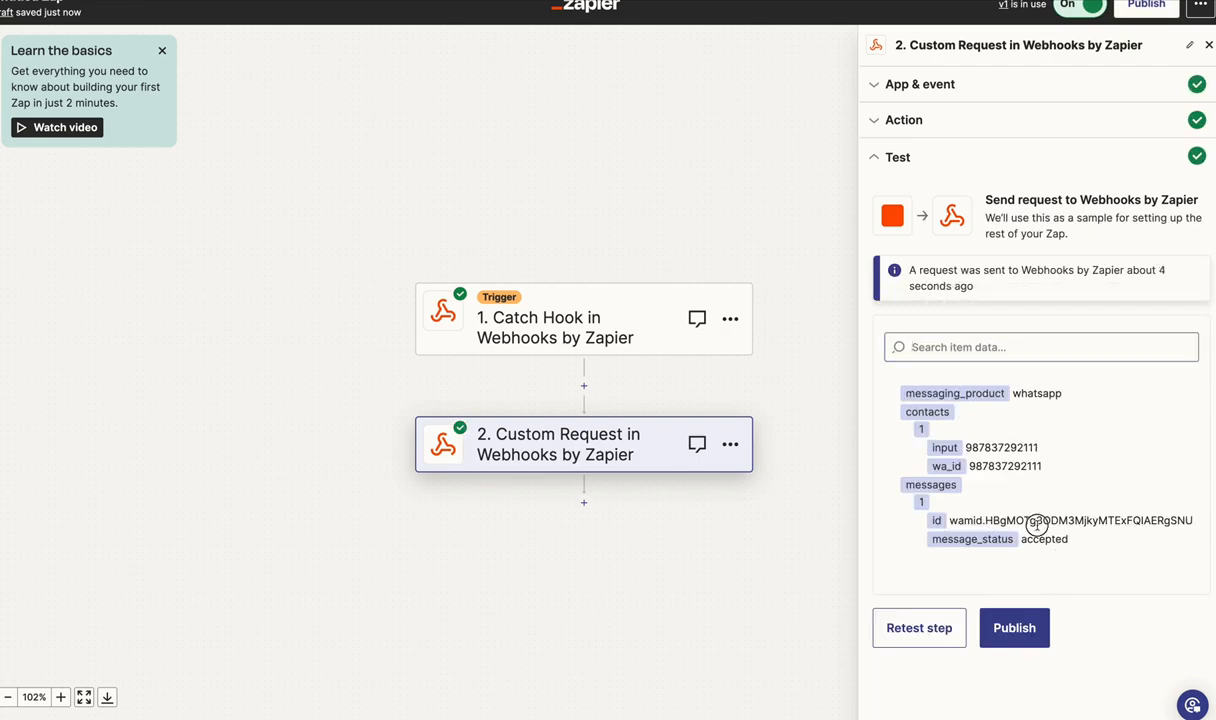
double_click(1037, 521)
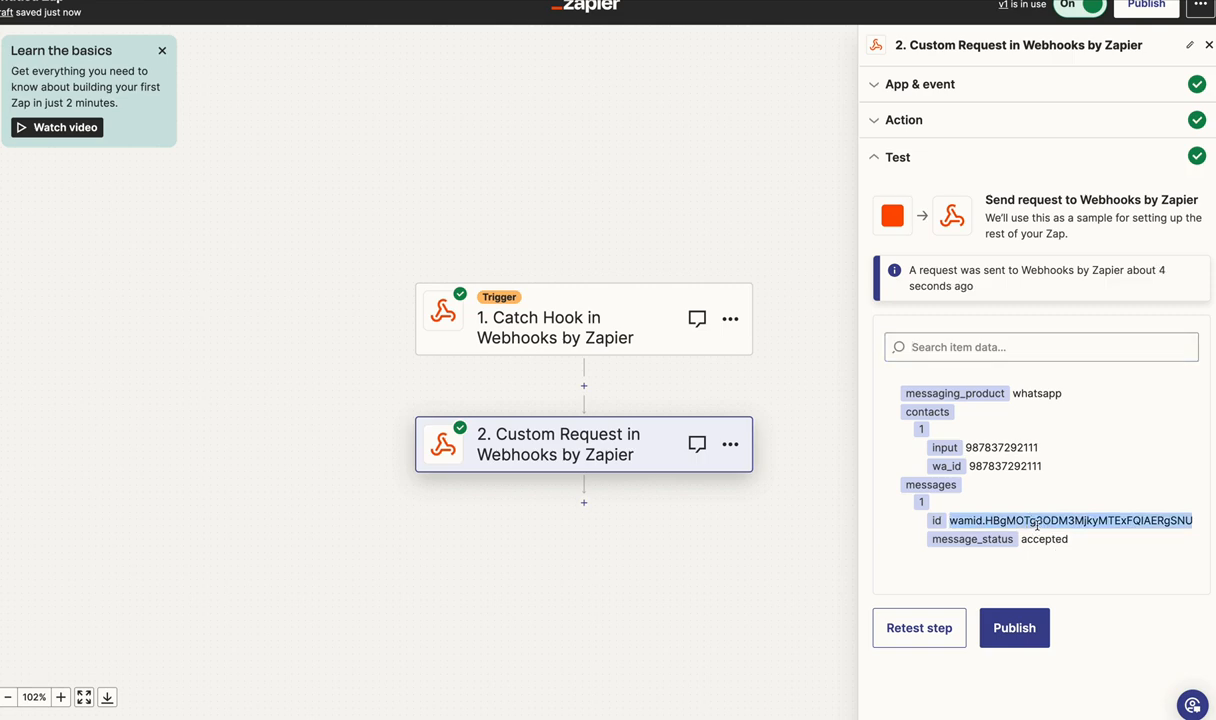
- Publish the Zap as a new version, leaving the version name blank
left_click(1032, 625)
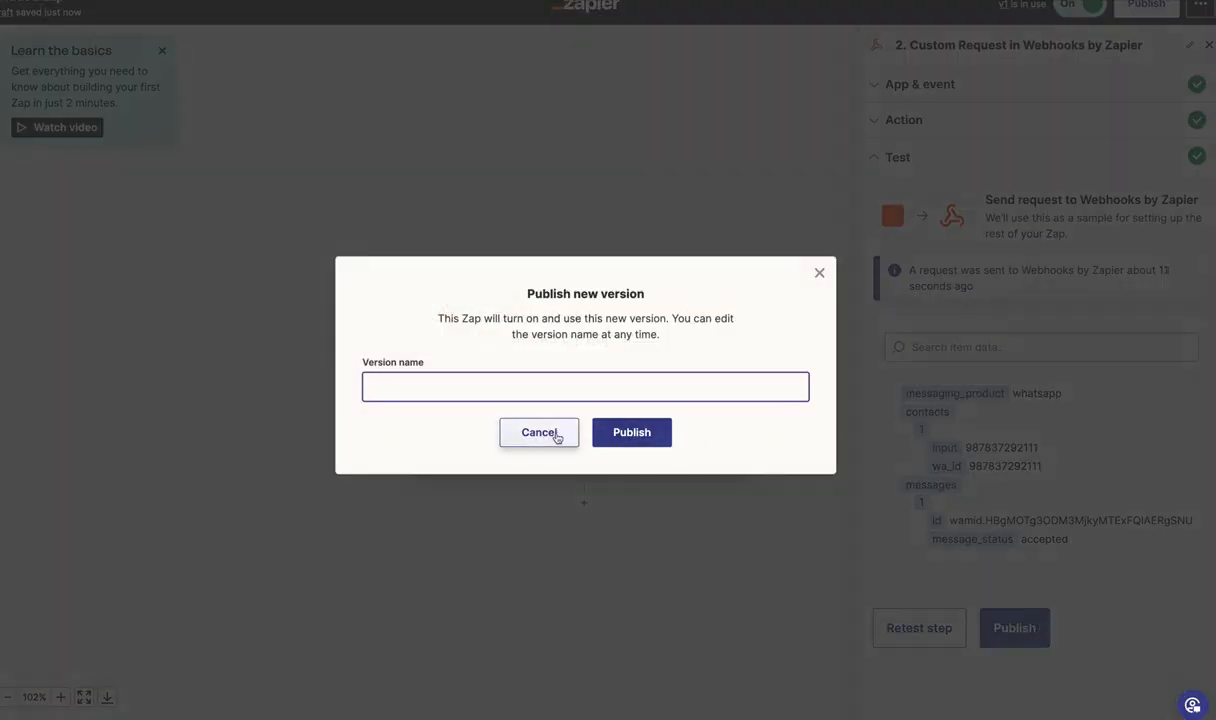
left_click(623, 440)
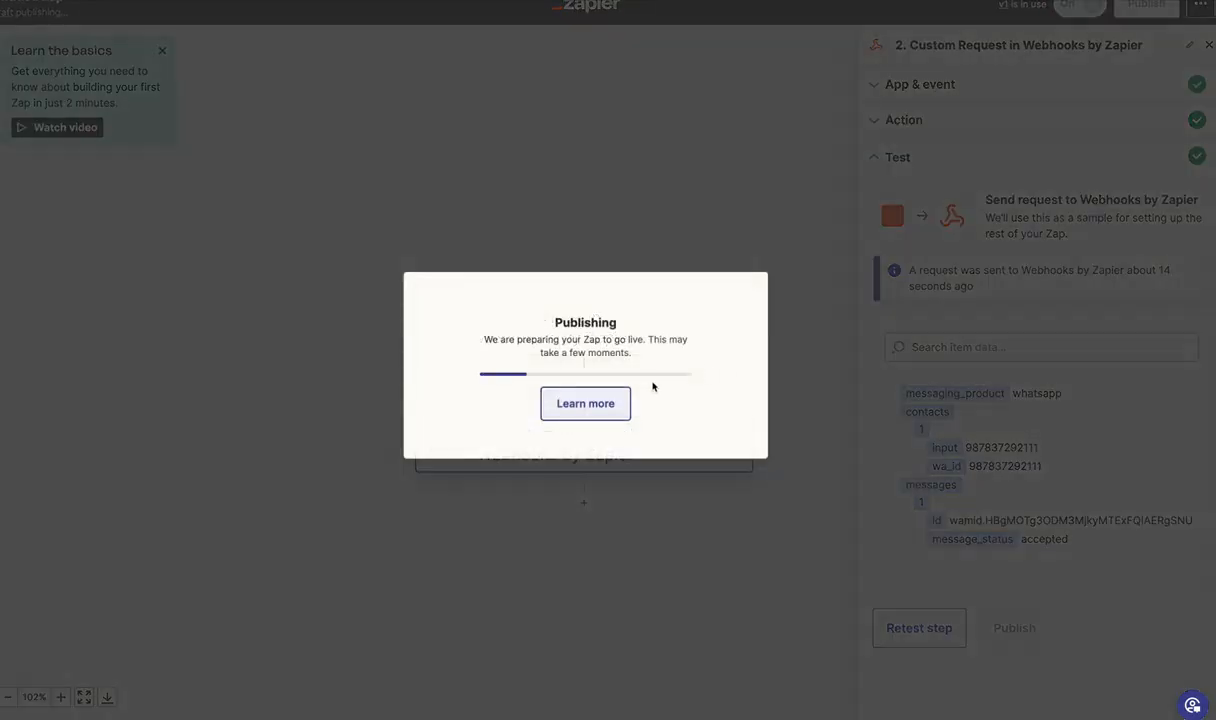